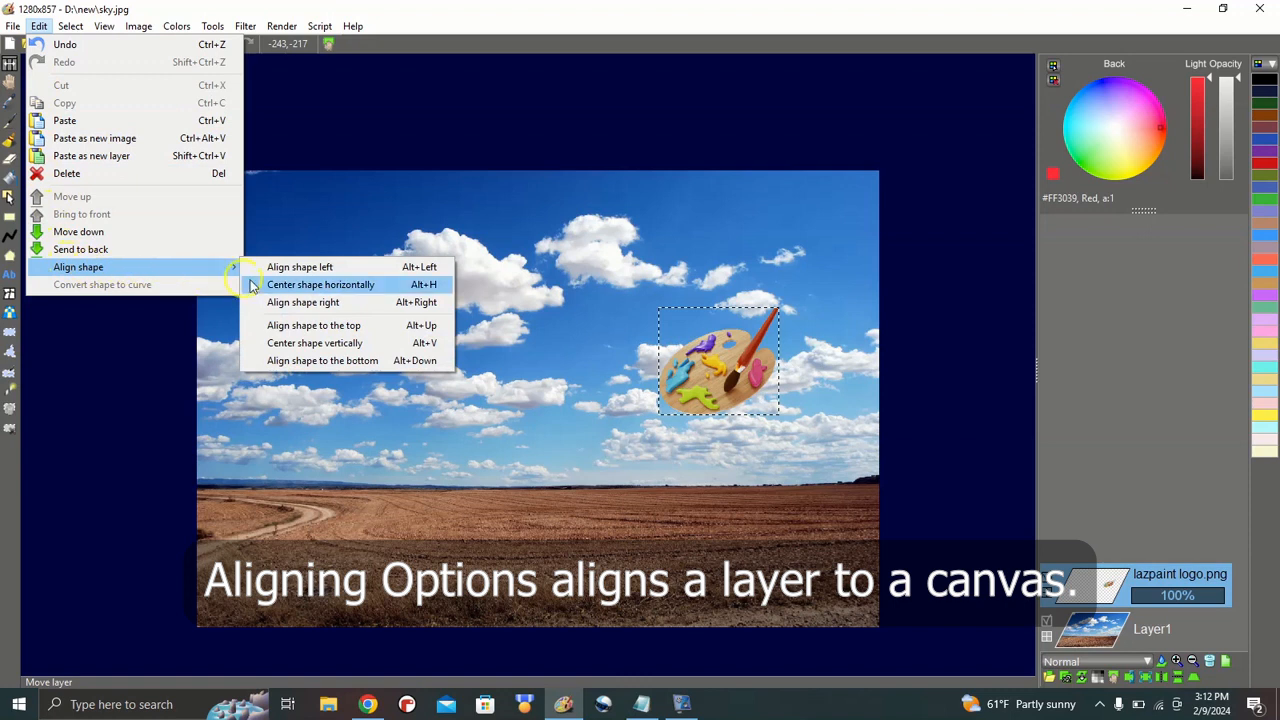
Step: Center the lazpaint logo.png layer horizontally and vertically on the canvas
left_click(280, 289)
left_click(40, 27)
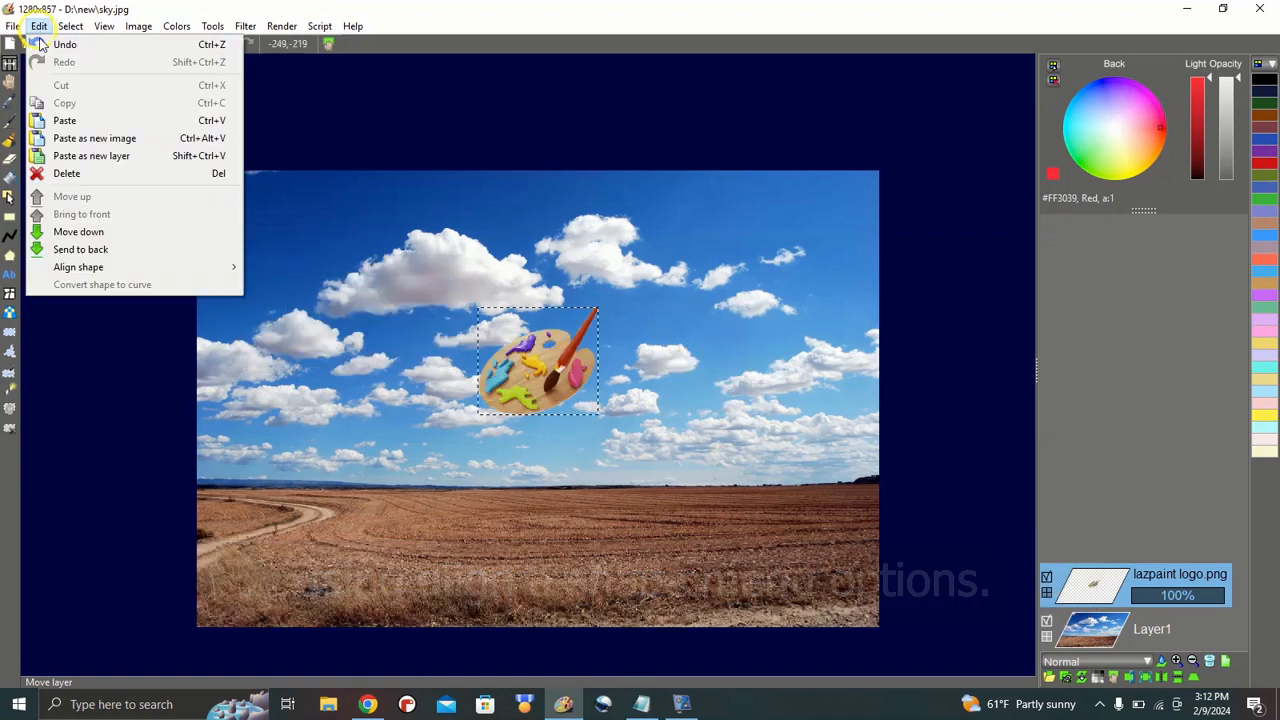
mouse_move(77, 268)
left_click(292, 343)
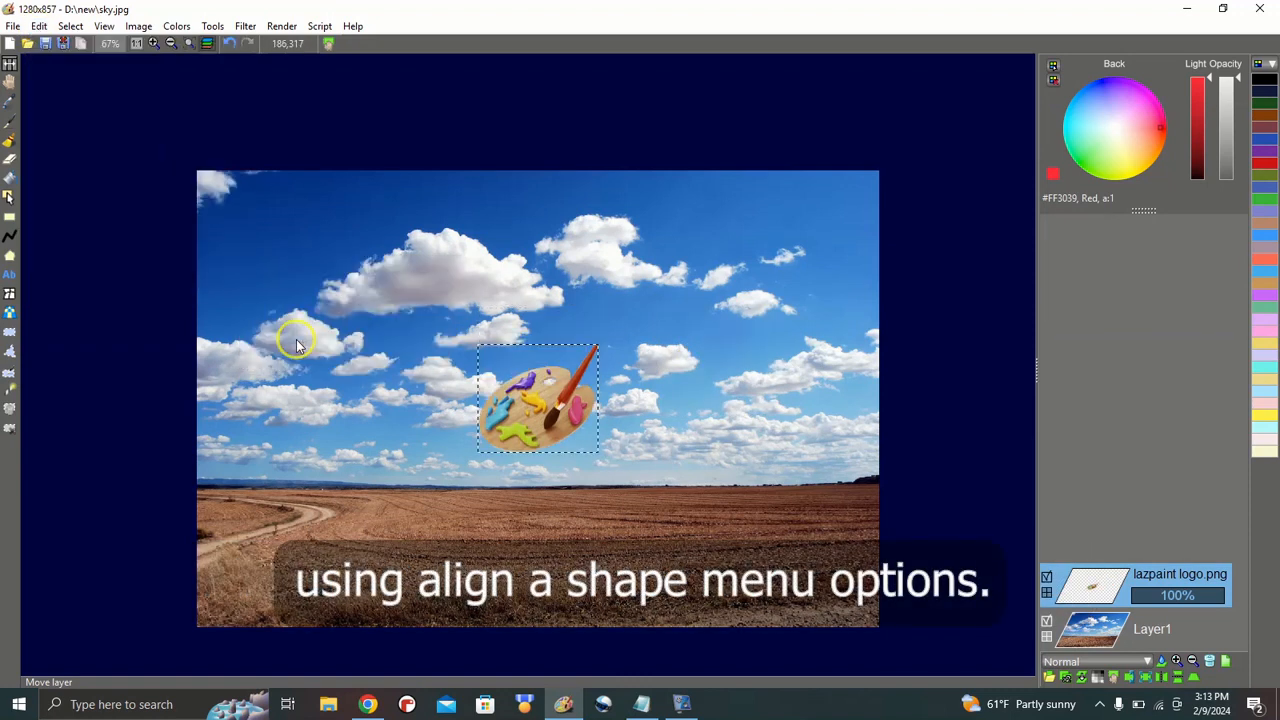
Step: Align the logo layer to the canvas's left edge and after that to its right edge
left_click(39, 26)
mouse_move(92, 267)
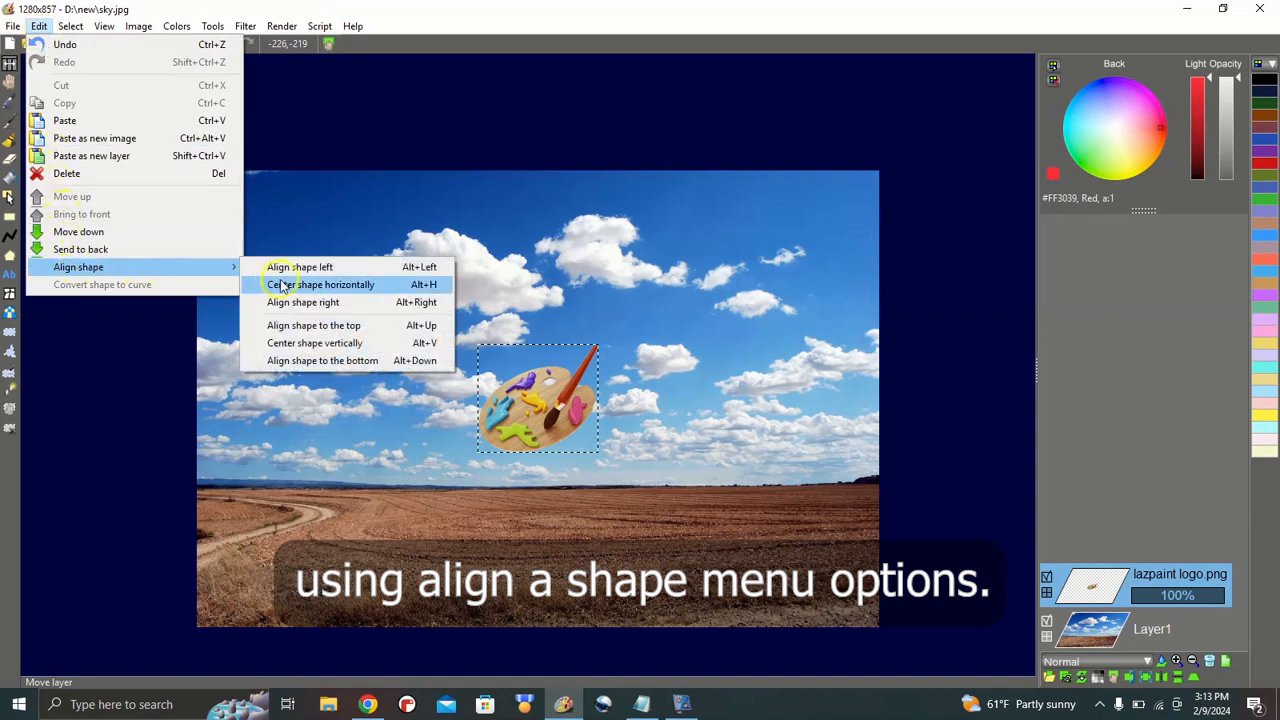
left_click(290, 270)
left_click(39, 26)
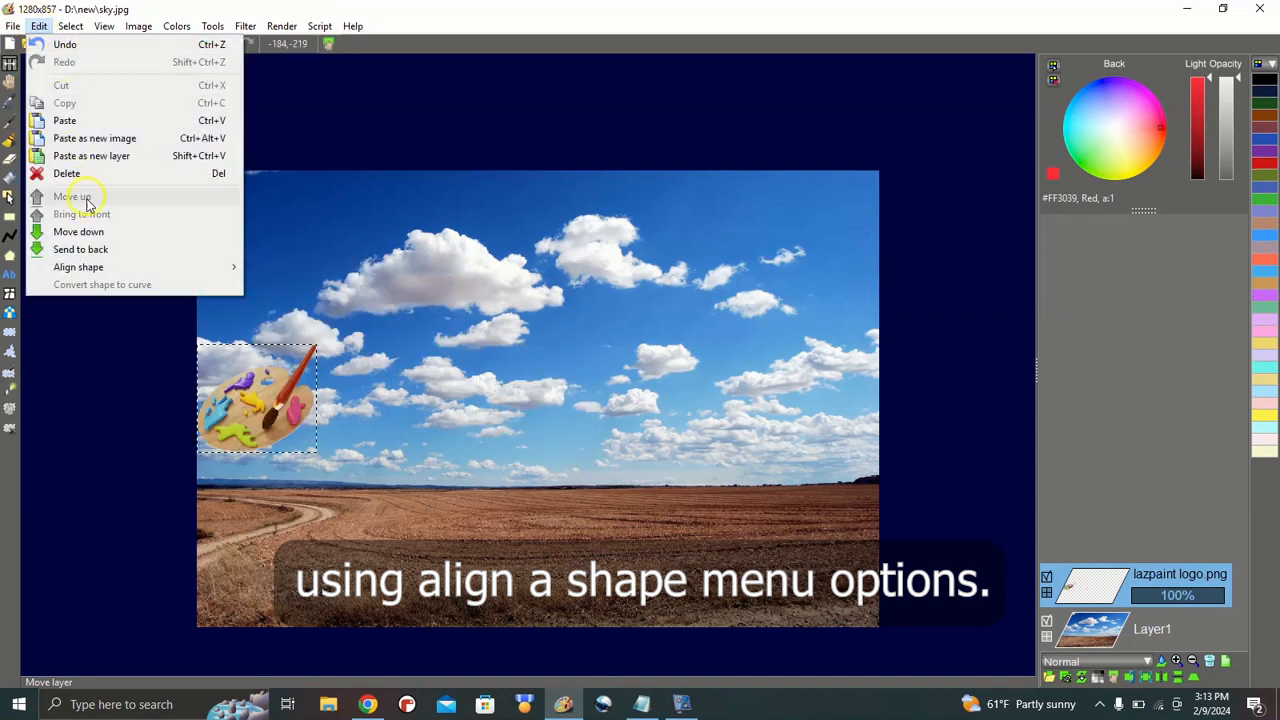
mouse_move(98, 267)
left_click(272, 303)
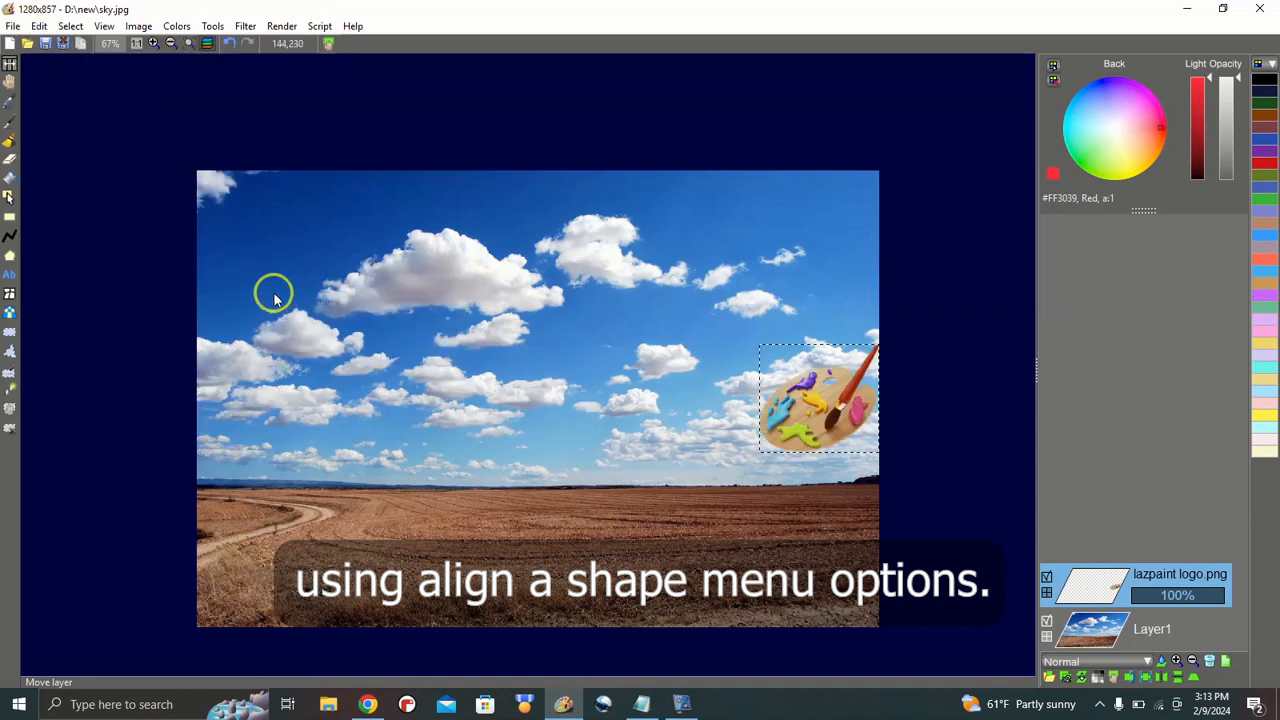
Step: Align the logo layer to the top of the canvas and center it horizontally
left_click(42, 28)
mouse_move(200, 267)
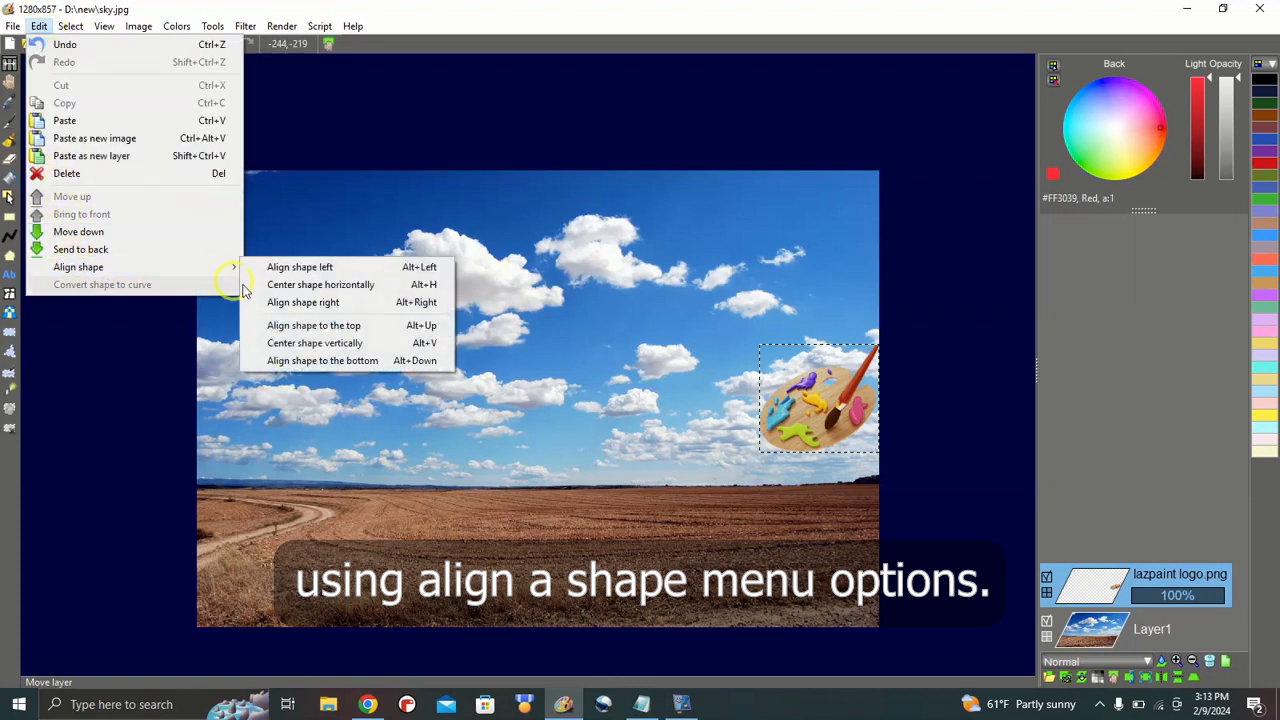
left_click(285, 328)
left_click(39, 26)
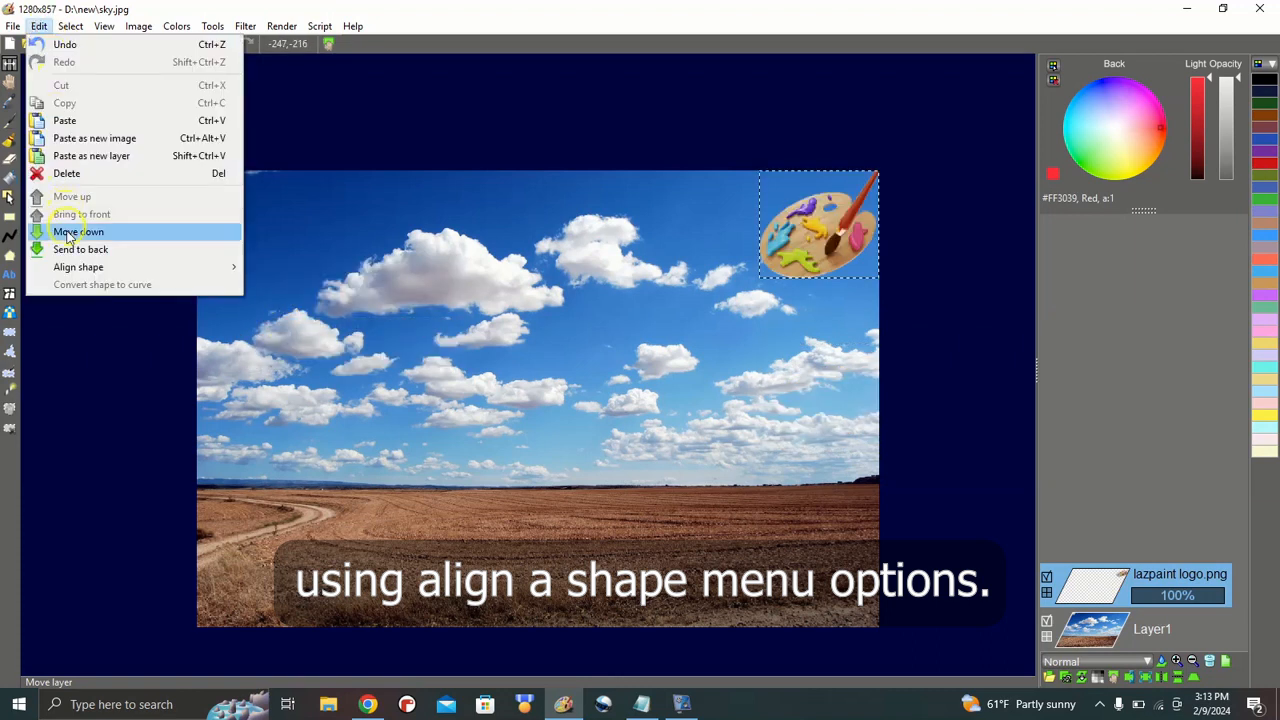
mouse_move(88, 270)
left_click(295, 285)
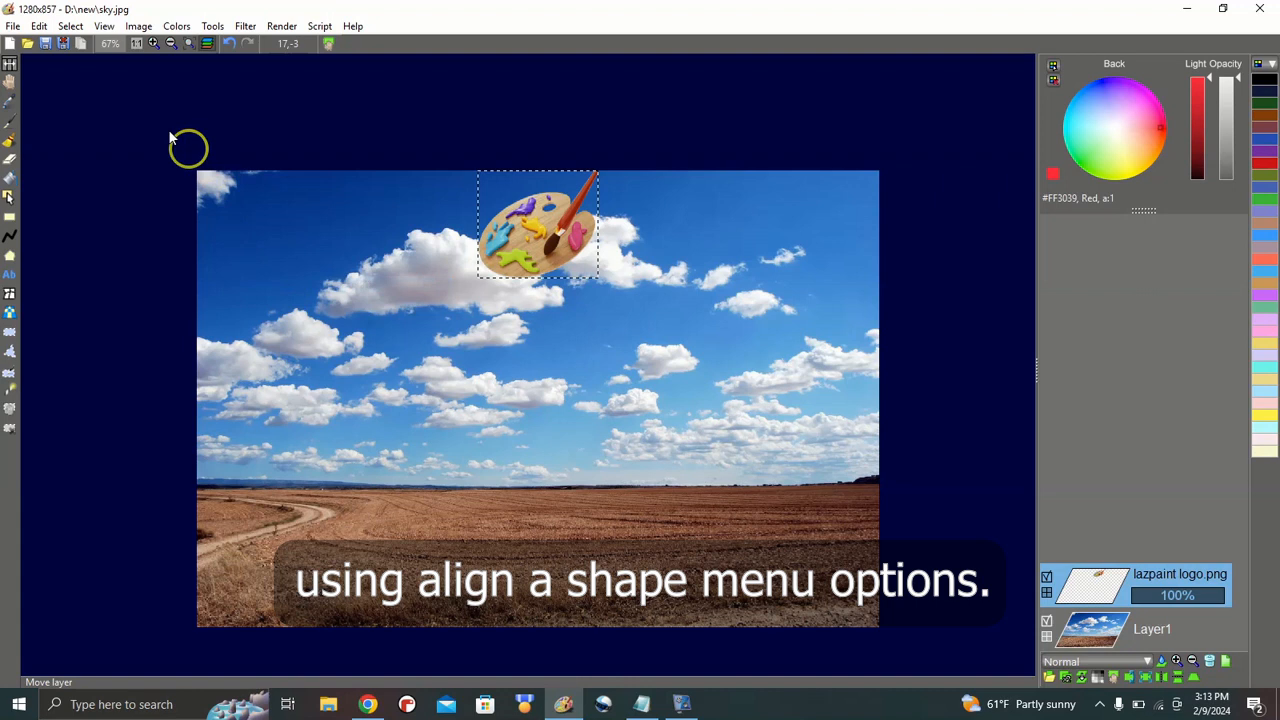
Step: Align the logo layer to the bottom of the canvas
left_click(39, 26)
mouse_move(140, 268)
left_click(288, 362)
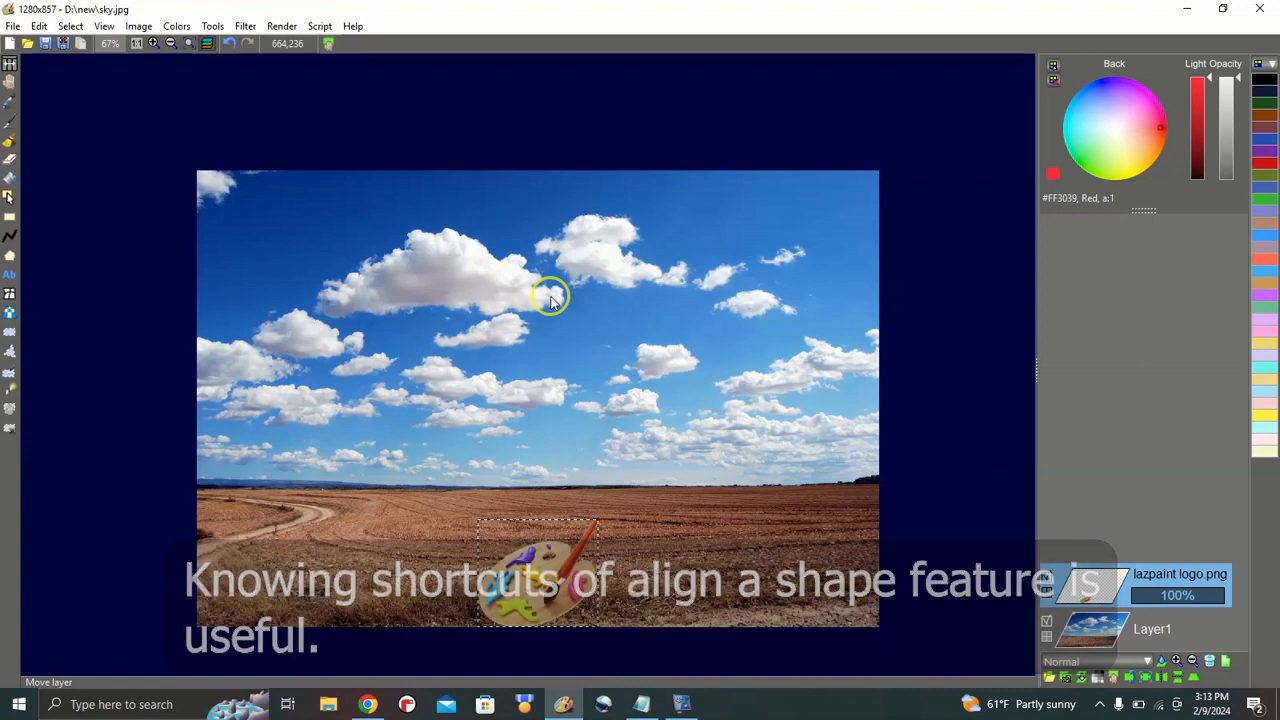
Step: Center the logo layer vertically and align it to the canvas's right edge, followed by the left edge
key("ctrl+m")
key("ctrl+r")
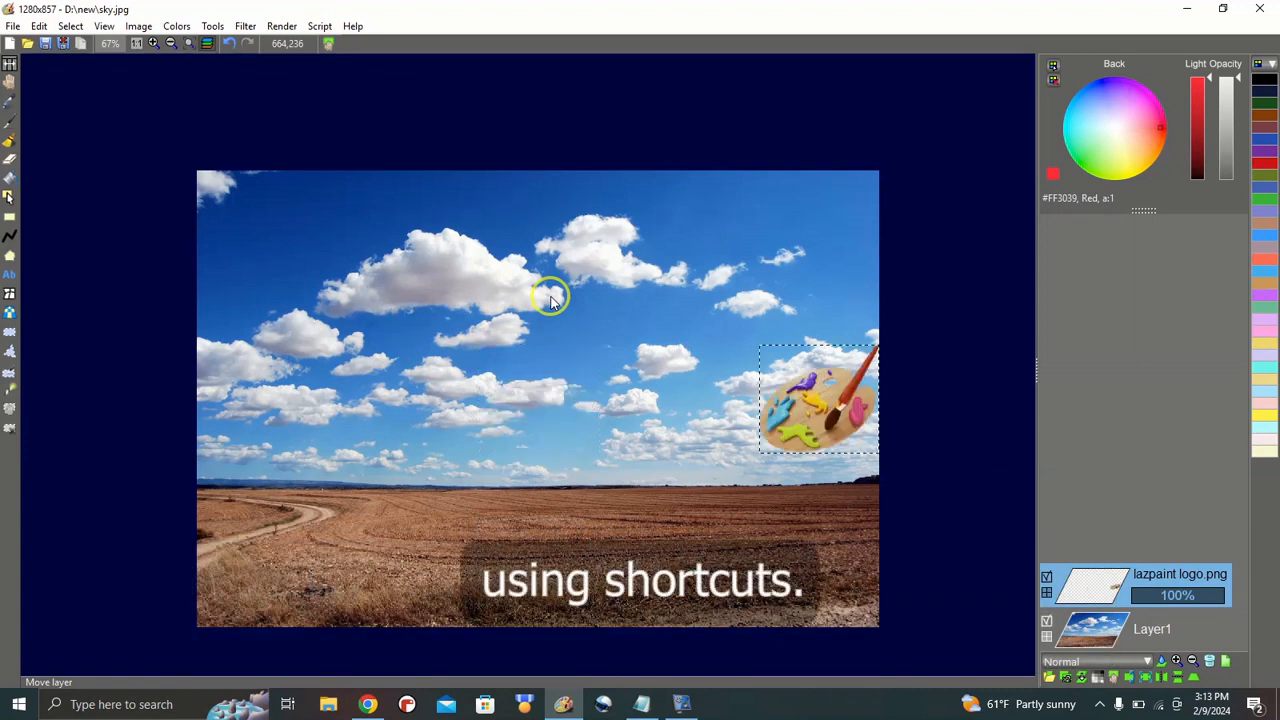
key("ctrl+l")
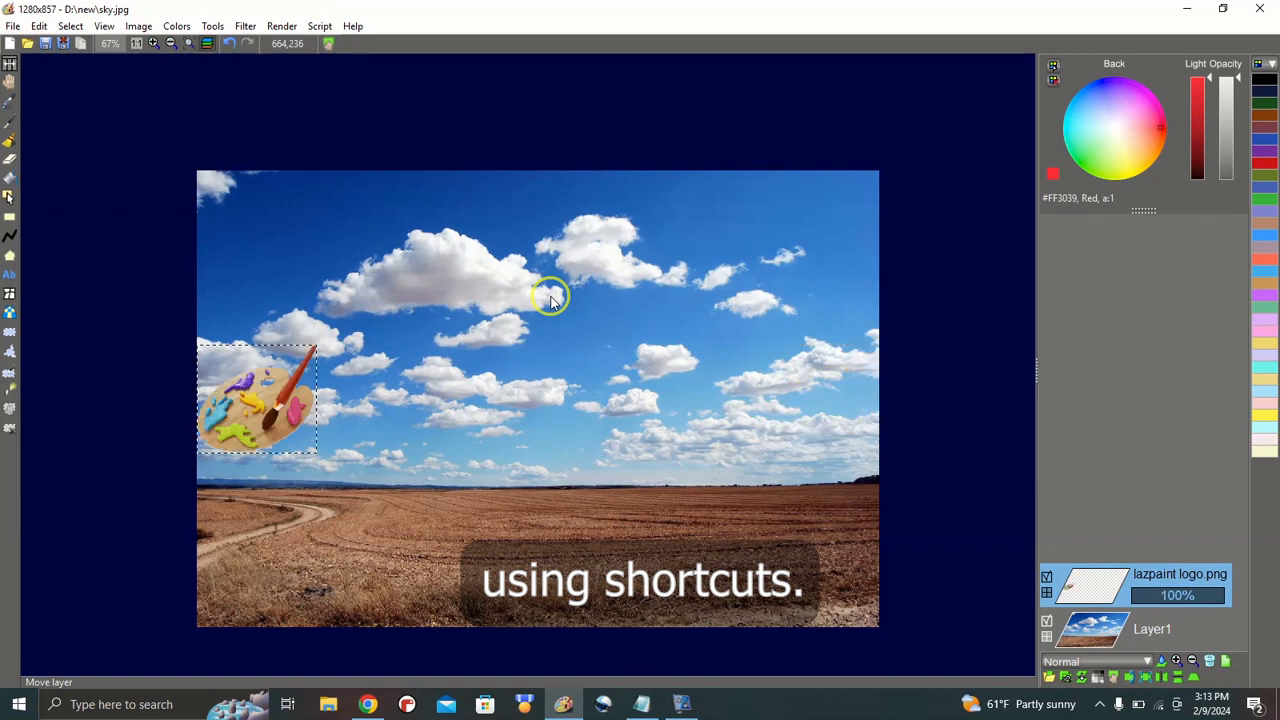
Step: Center the logo layer horizontally and align it to the top, the vertical center and finally the bottom of the canvas
key("ctrl+t")
key("ctrl+h")
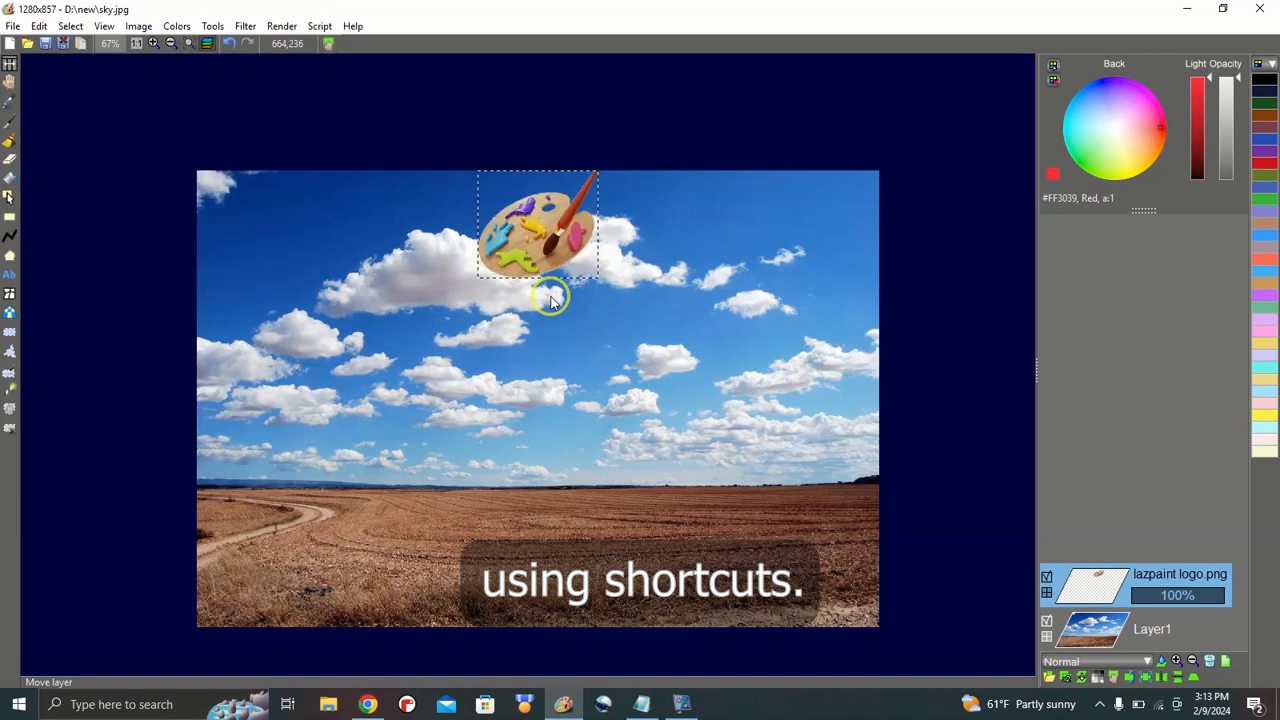
key("ctrl+m")
key("ctrl+b")
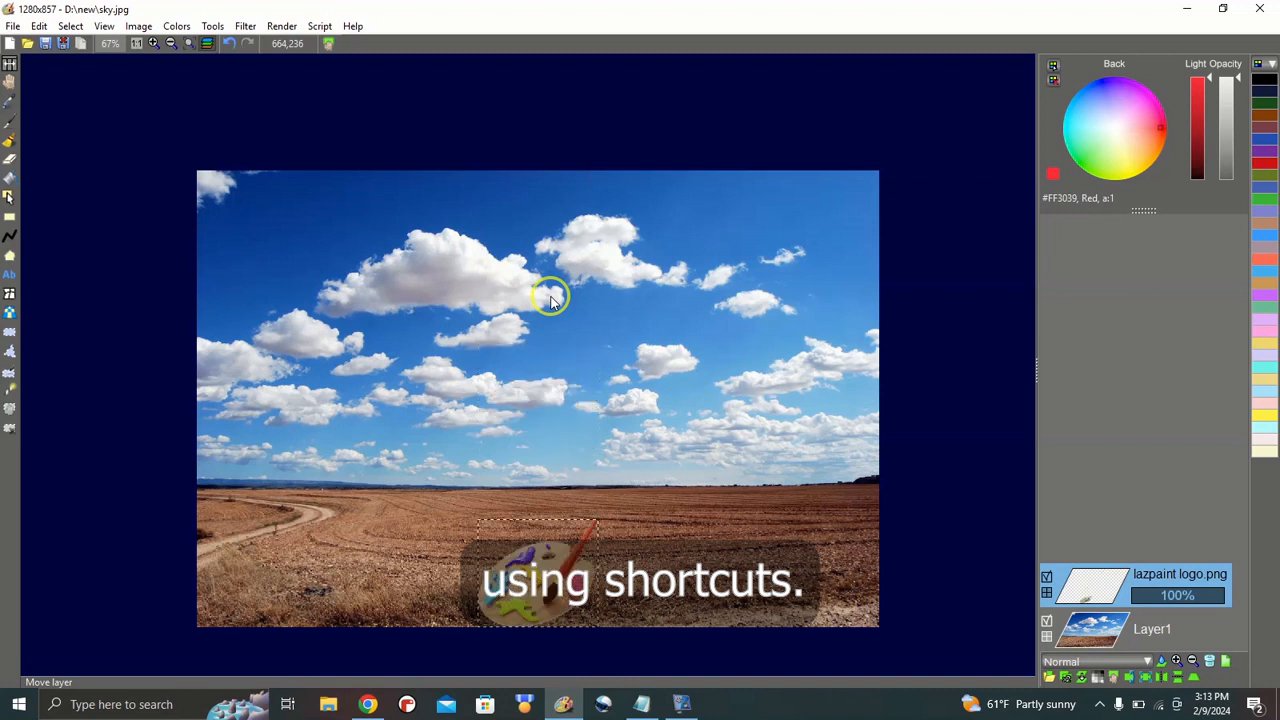
Step: Align the logo layer to the left edge and move it into the canvas's top-right corner
key("ctrl+l")
key("ctrl+r")
key("ctrl+t")
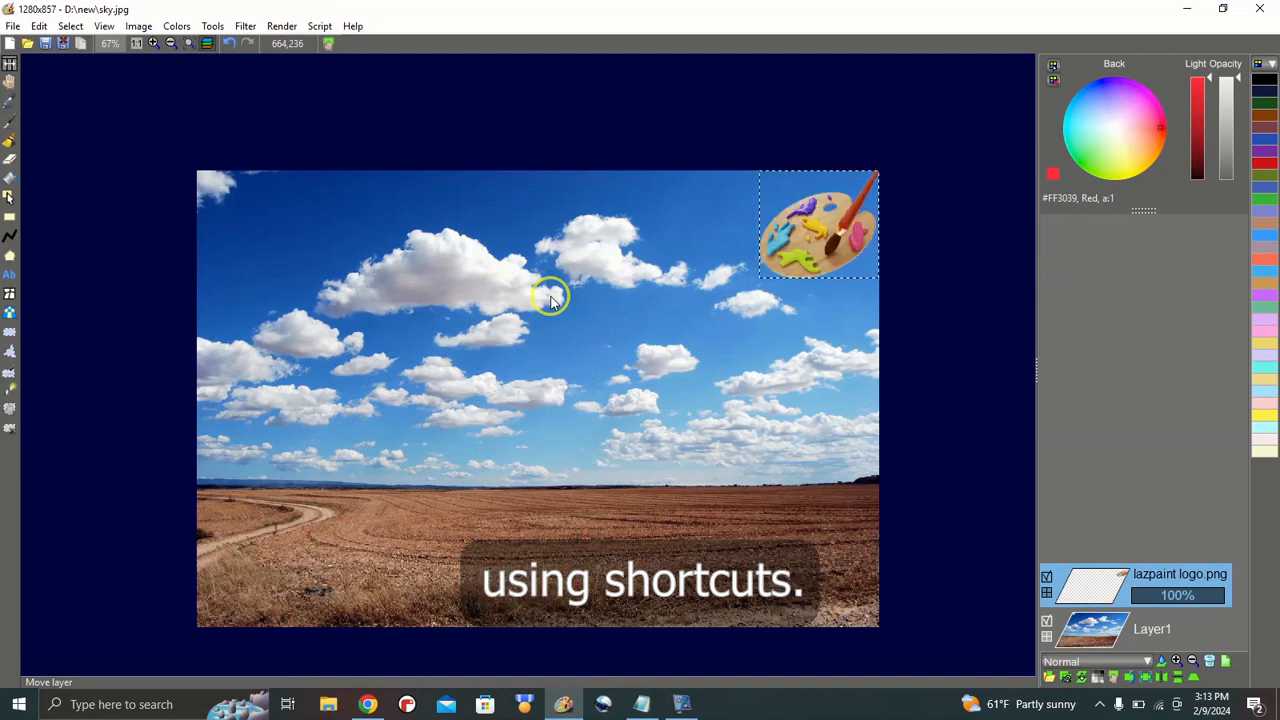
Step: Align the logo layer to the left and right edges of the canvas and center it vertically
key("ctrl+l")
key("ctrl+r")
key("ctrl+e")
key("ctrl+m")
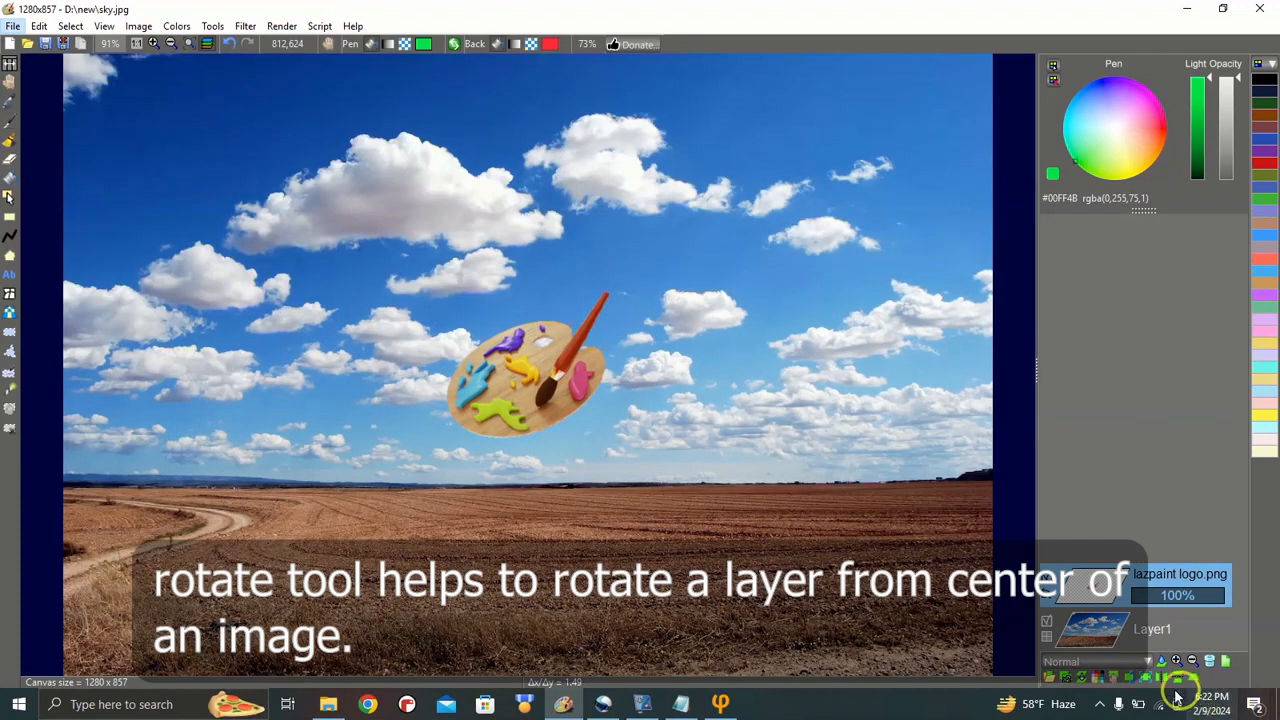
Step: Rotate the lazpaint logo.png layer freely around its center
left_click(1137, 685)
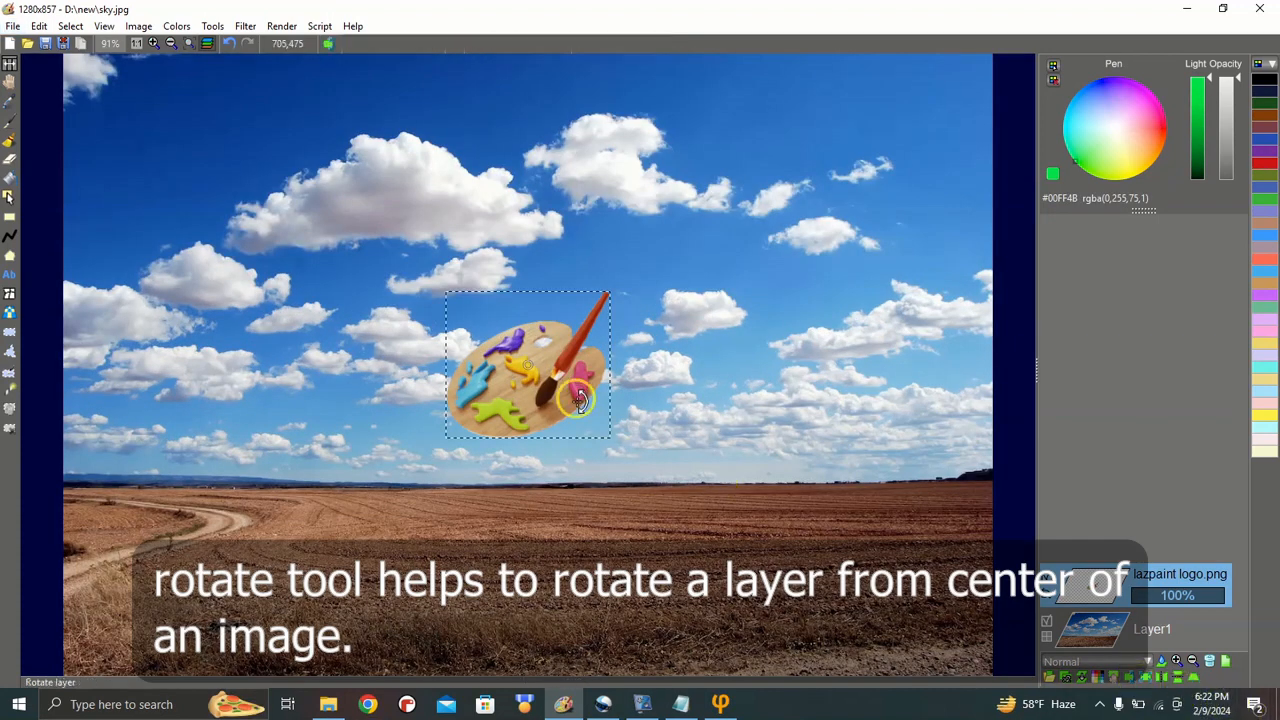
mouse_move(578, 410)
left_mouse_down()
mouse_move(481, 437)
mouse_move(434, 391)
mouse_move(517, 266)
mouse_move(643, 329)
mouse_move(660, 388)
mouse_move(634, 431)
mouse_move(597, 451)
mouse_move(623, 446)
left_mouse_up()
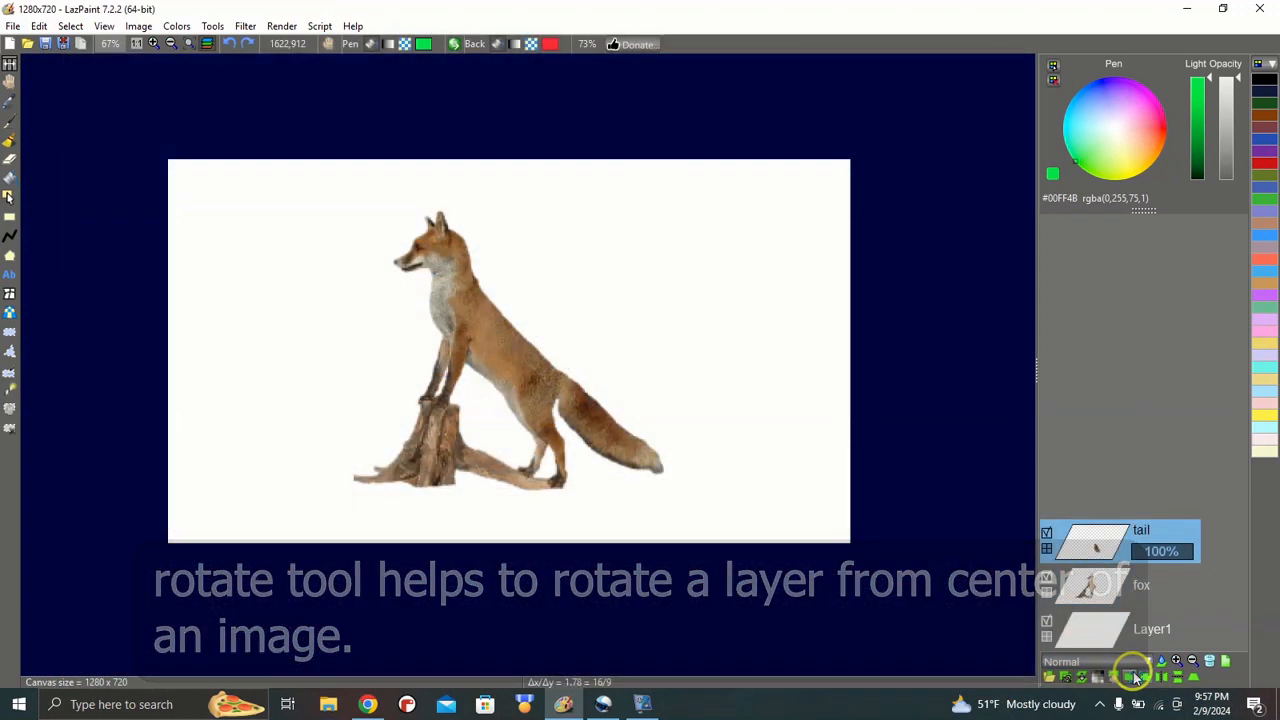
Step: Rotate the fox's tail layer and set its rotation center at the base of the tail
left_click(1137, 679)
left_click_drag(620, 443, 634, 409)
right_click(545, 383)
key("Return")
Step: Rotate the lazpaint logo.png layer in 15-degree increments
left_click(1111, 677)
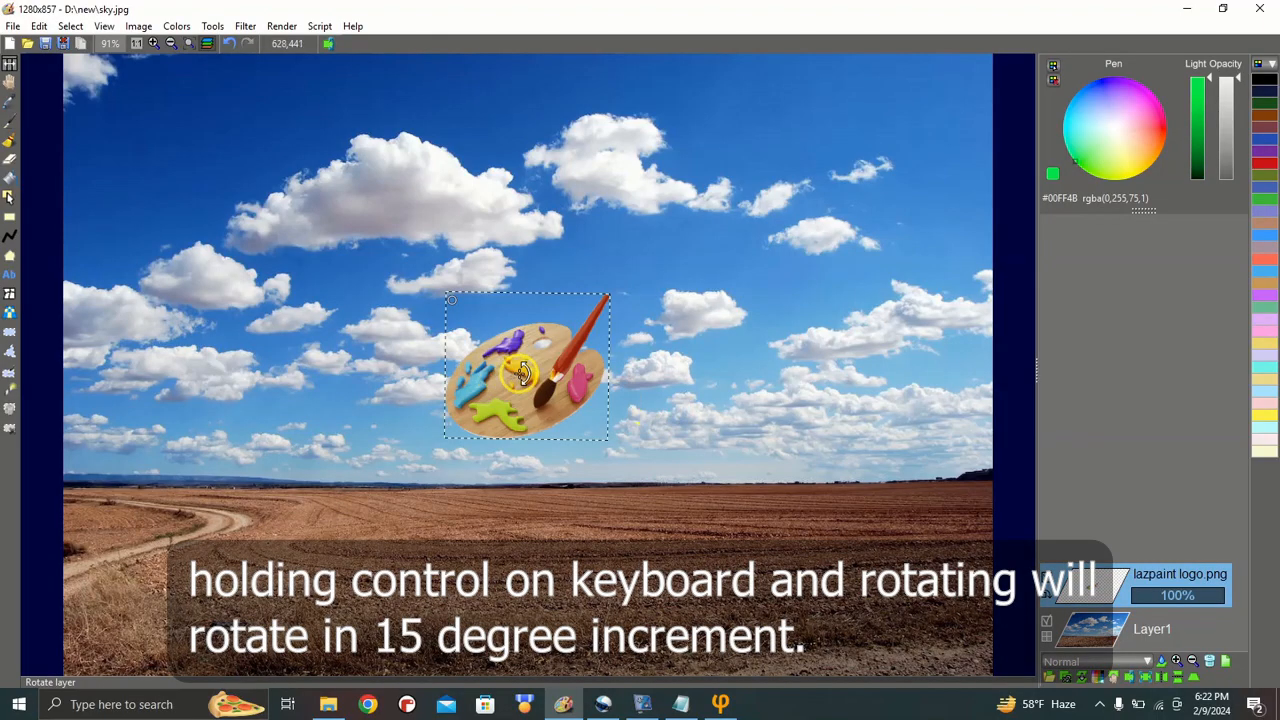
left_click_drag(521, 374, 520, 373)
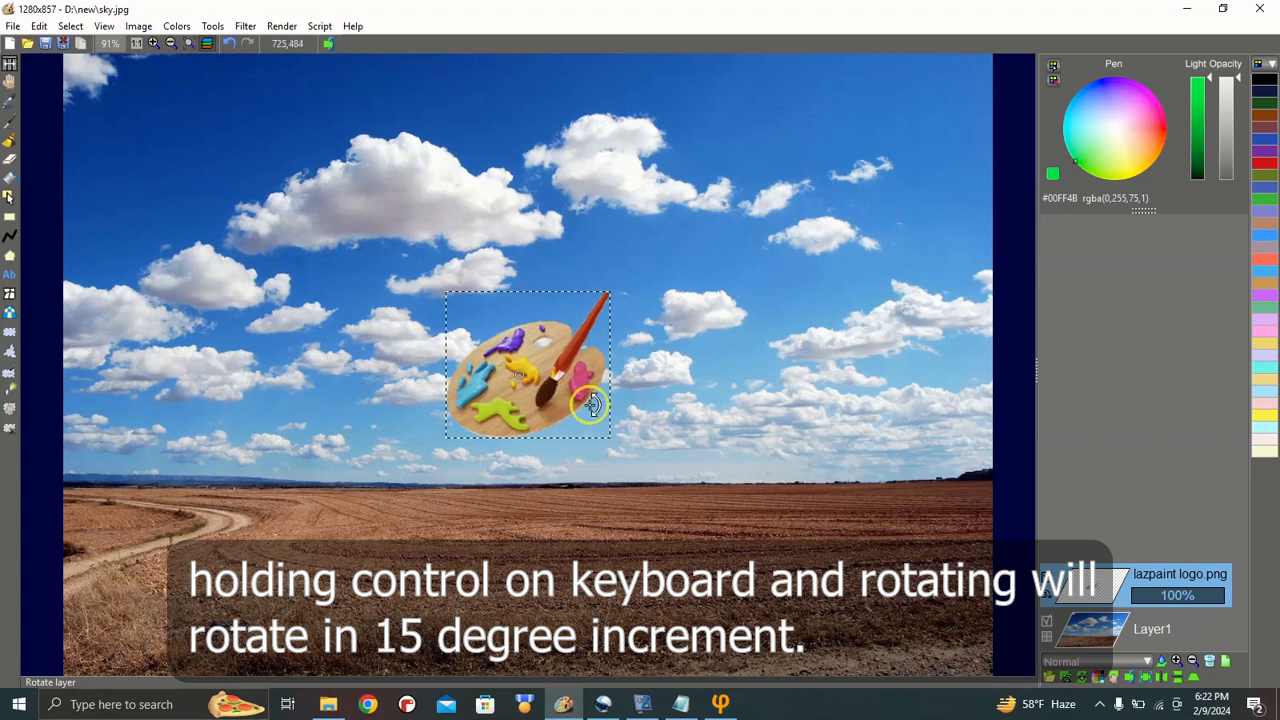
left_click_drag(593, 404, 443, 429)
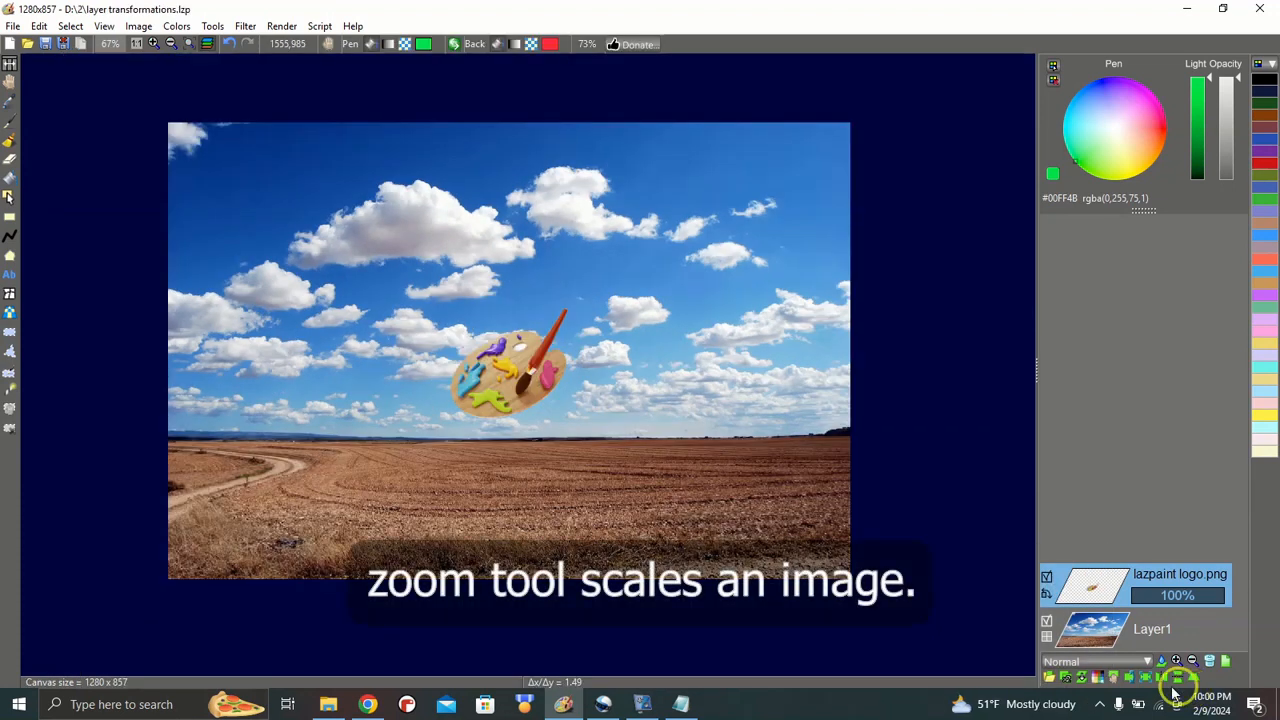
Step: Scale the lazpaint logo.png layer around its center with the Zoom layer tool
left_click(1148, 679)
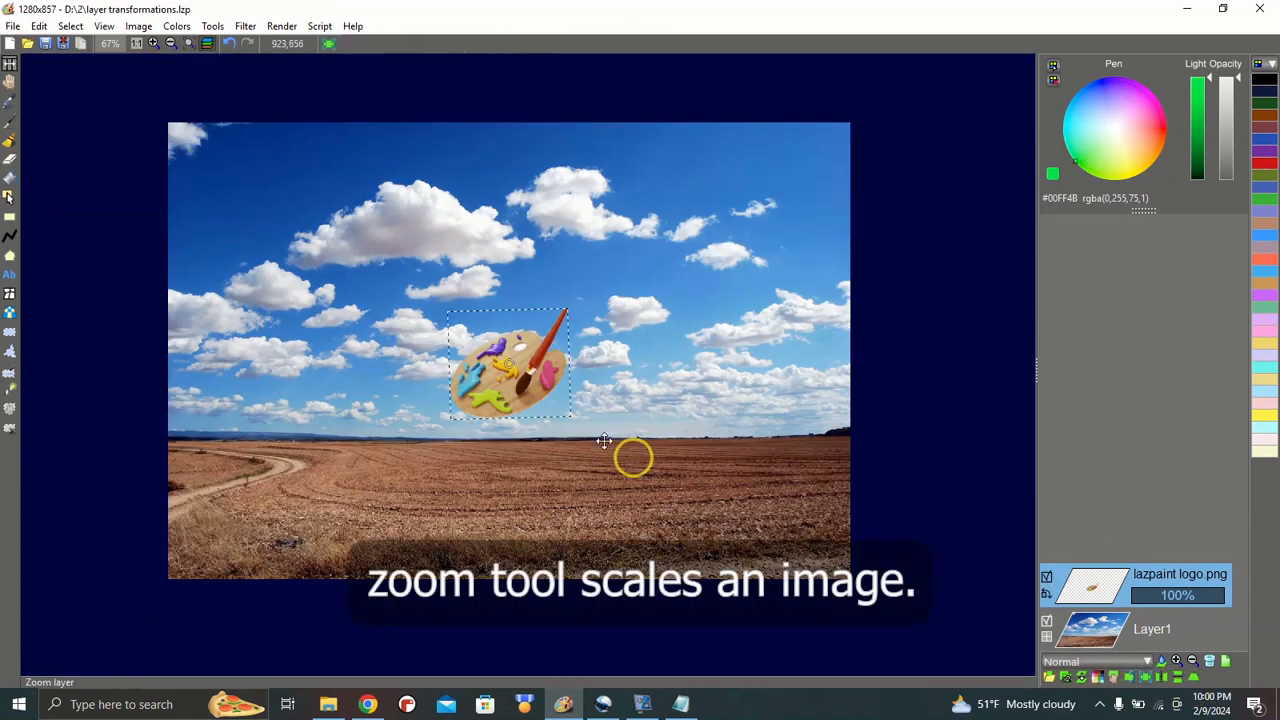
mouse_move(549, 402)
left_mouse_down()
mouse_move(654, 490)
mouse_move(555, 416)
left_mouse_up()
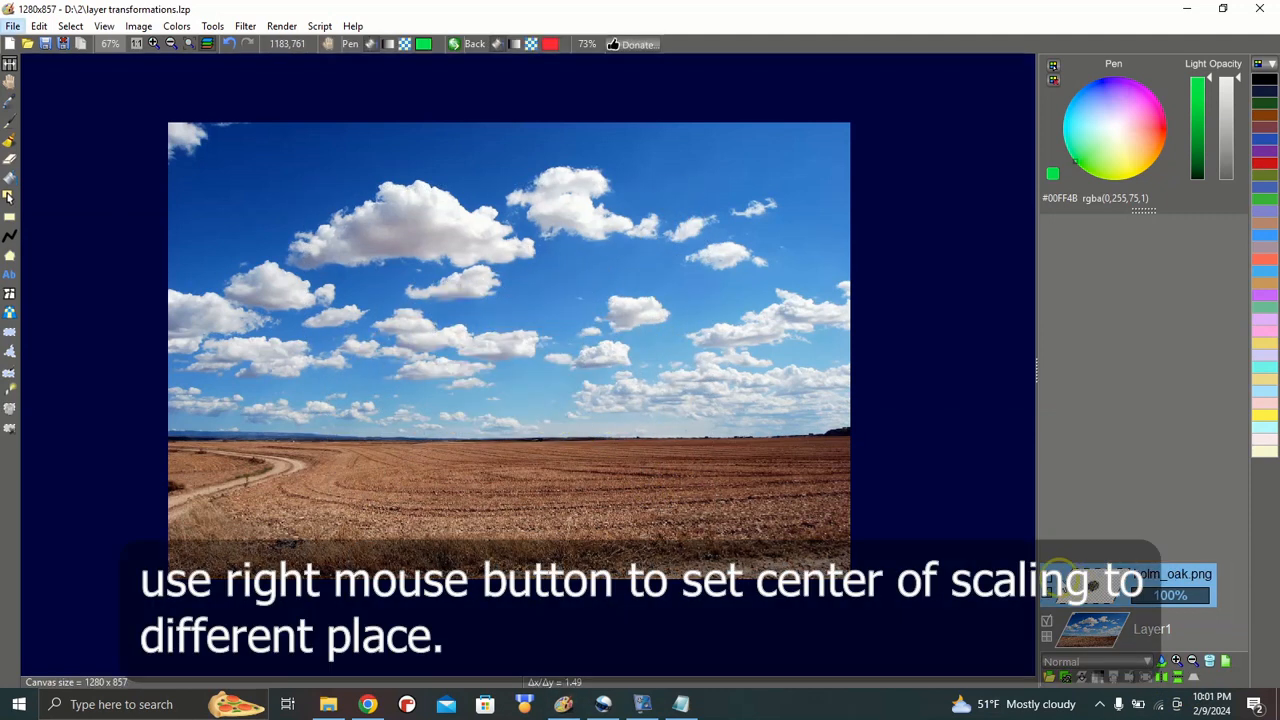
Step: Scale the holm_oak.png tree layer, setting the base of its trunk as the scaling center
left_click(1145, 682)
mouse_move(560, 389)
left_mouse_down()
mouse_move(571, 366)
mouse_move(609, 352)
mouse_move(569, 374)
mouse_move(557, 400)
mouse_move(557, 383)
left_mouse_up()
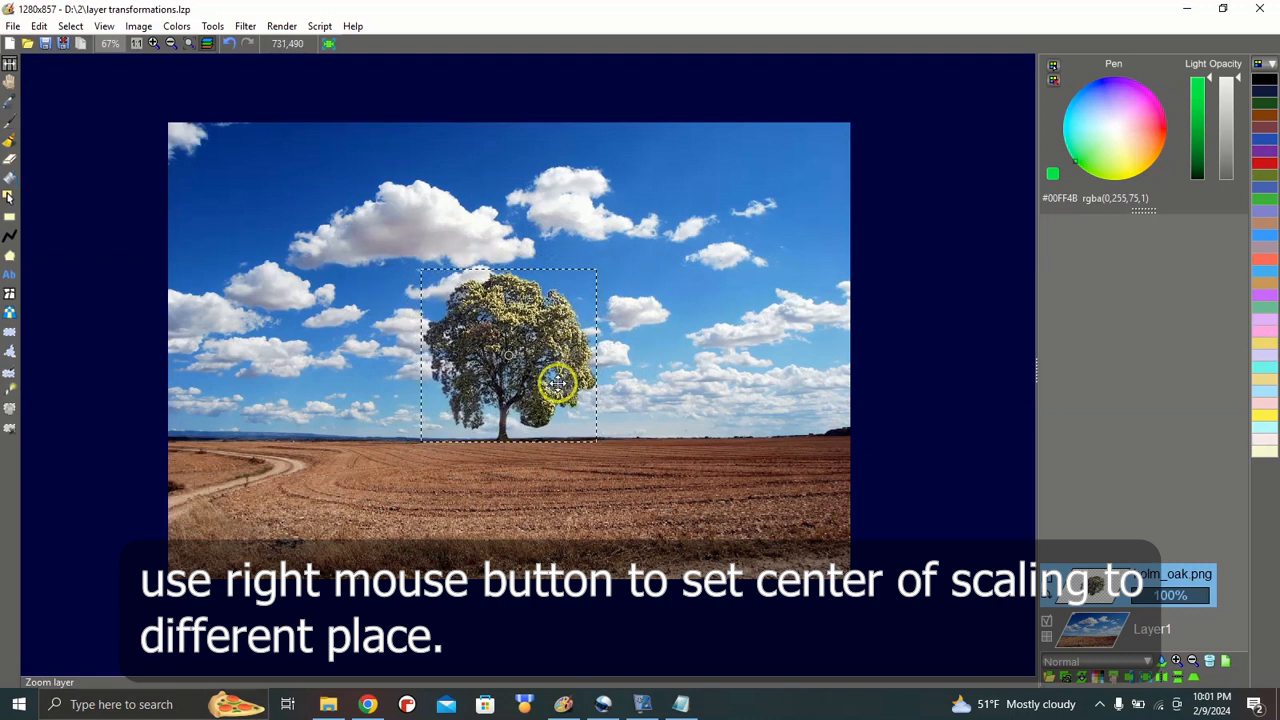
right_click(502, 440)
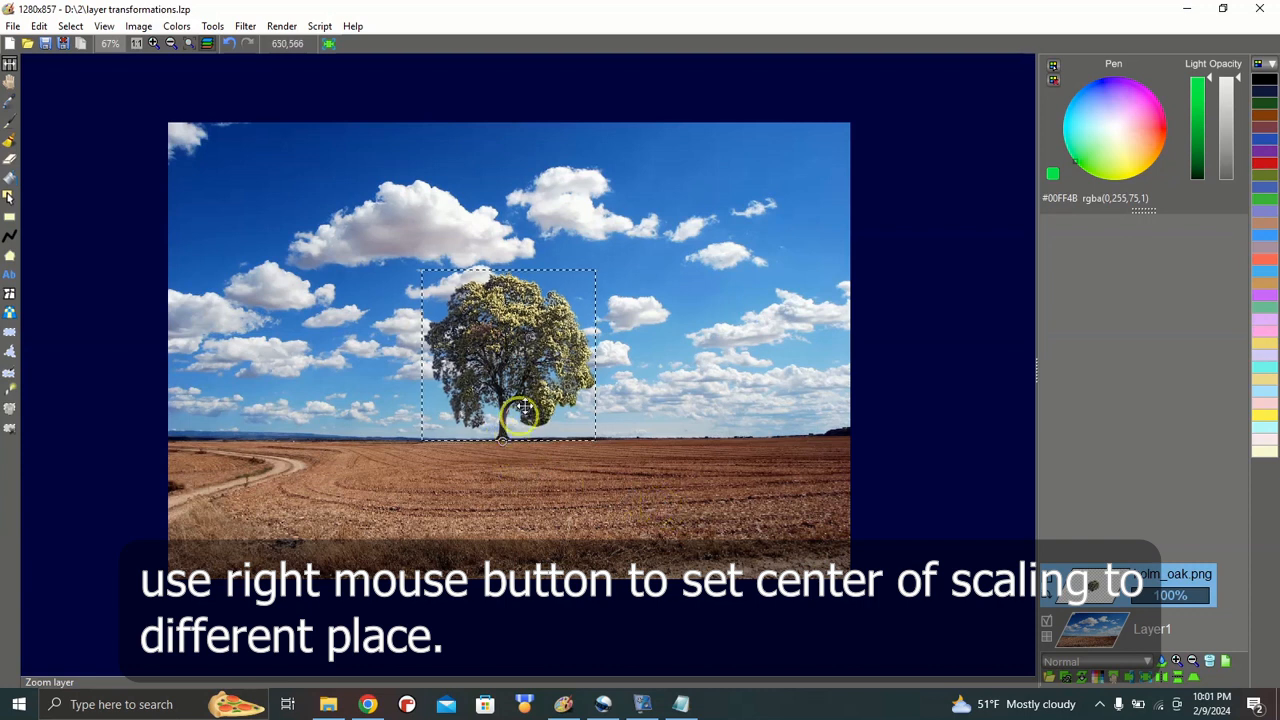
left_click_drag(543, 351, 570, 300)
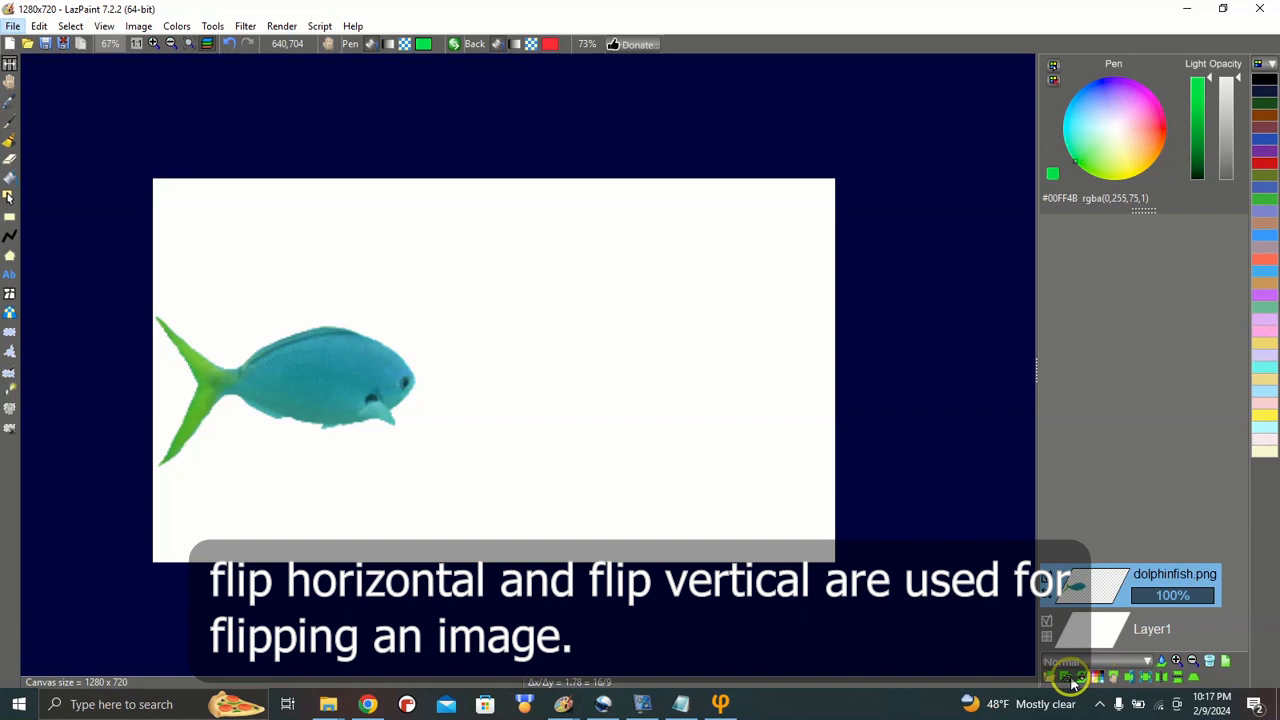
Step: Duplicate the dolphinfish.png layer and flip the copy horizontally
left_click(1070, 678)
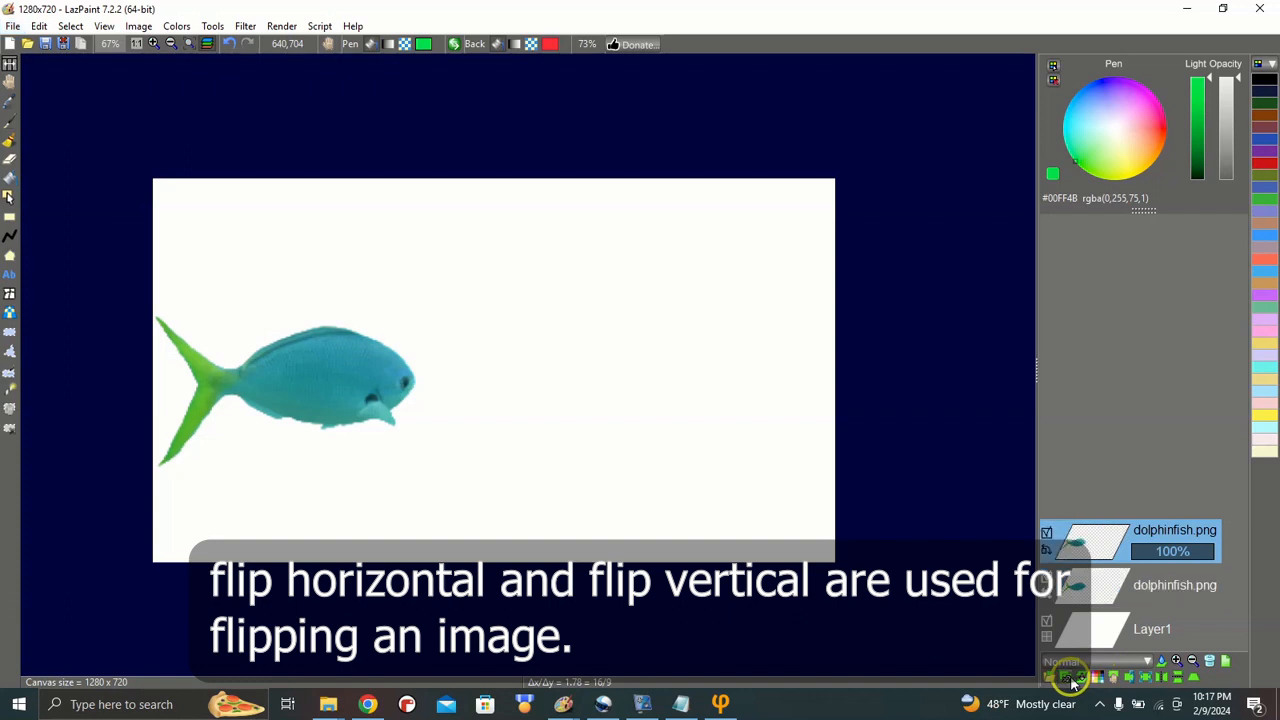
left_click(1164, 681)
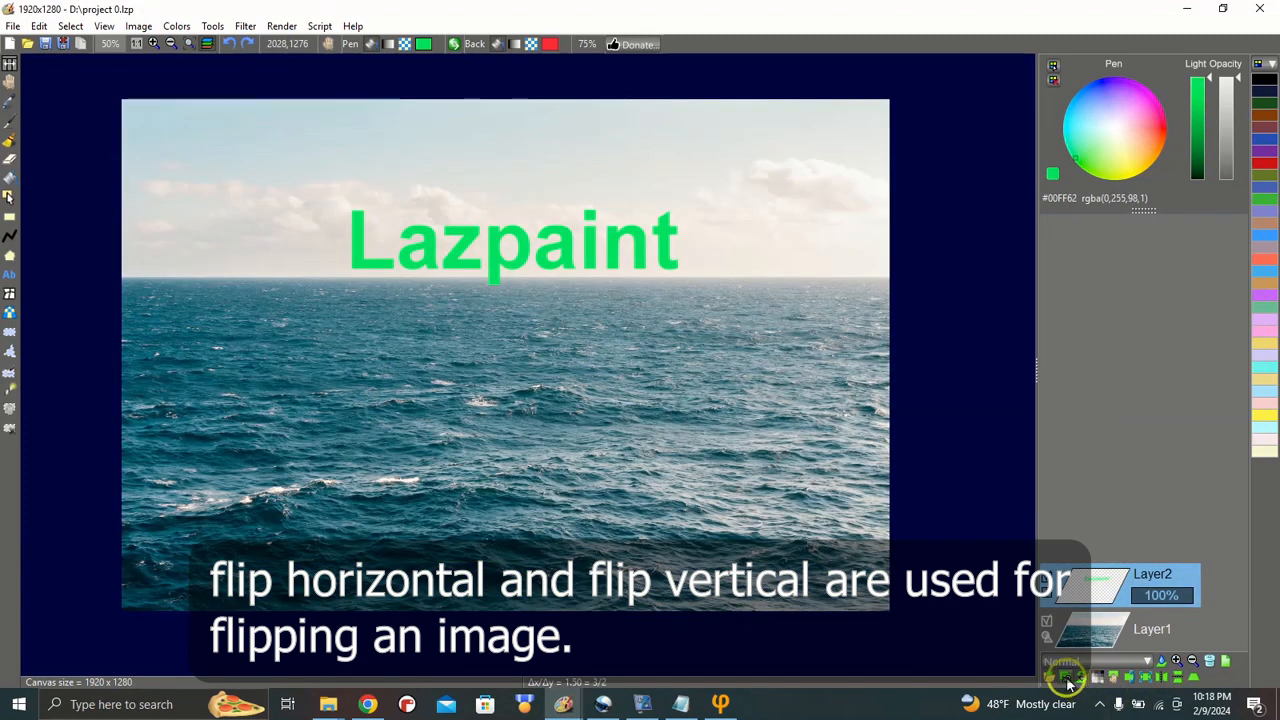
Step: Duplicate the Lazpaint text layer and flip the copy vertically
left_click(1068, 680)
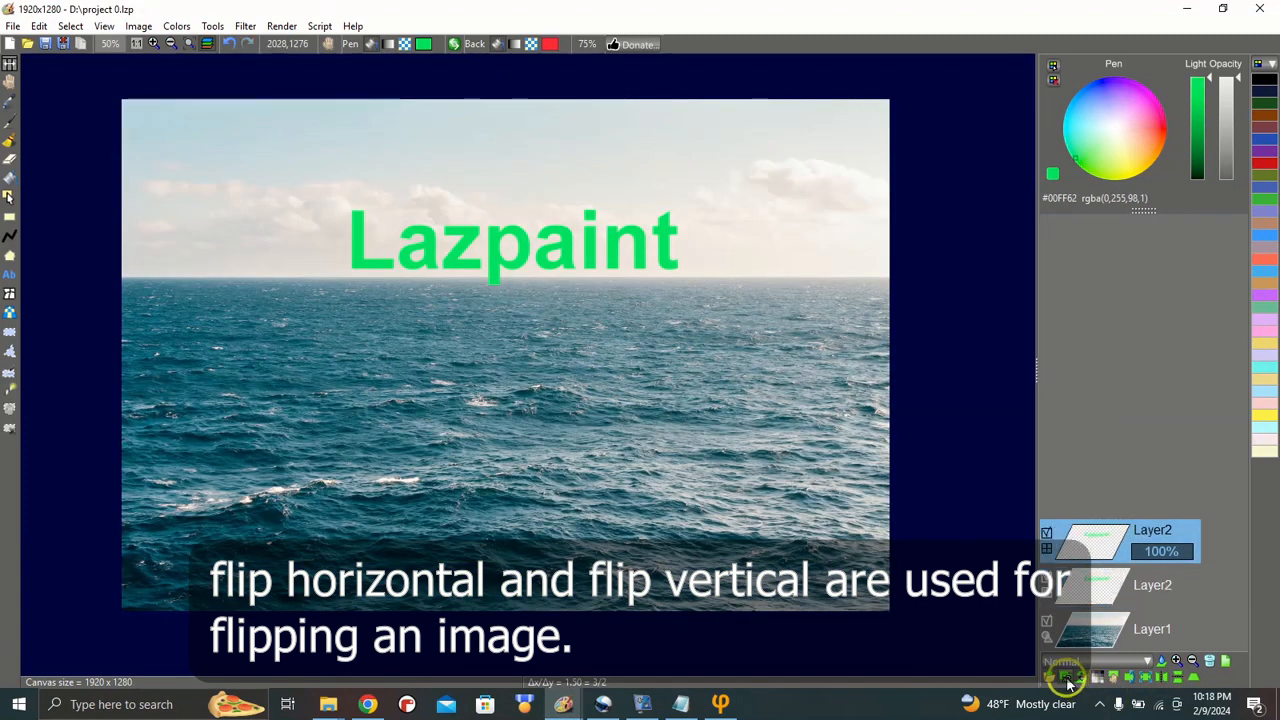
left_click(1178, 683)
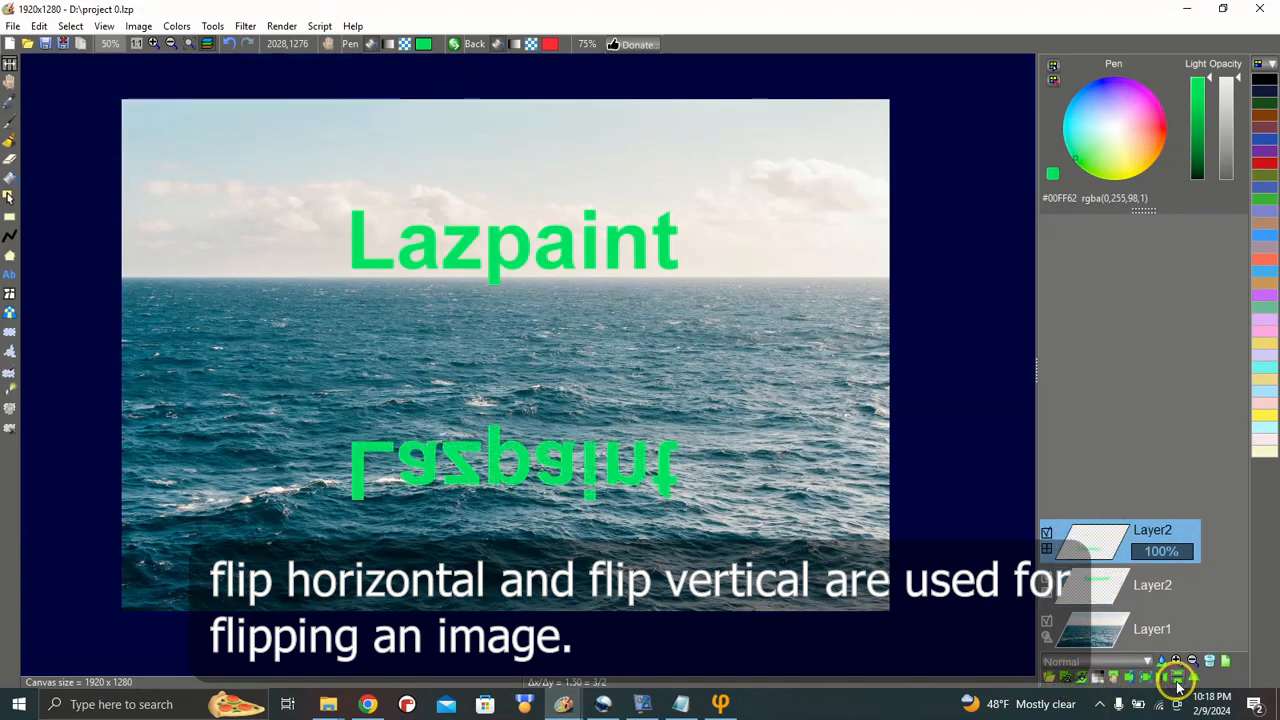
Step: Move the flipped Lazpaint text directly beneath the original as a reflection and lower its opacity to 53%
left_click(1100, 677)
left_click_drag(571, 491, 559, 337)
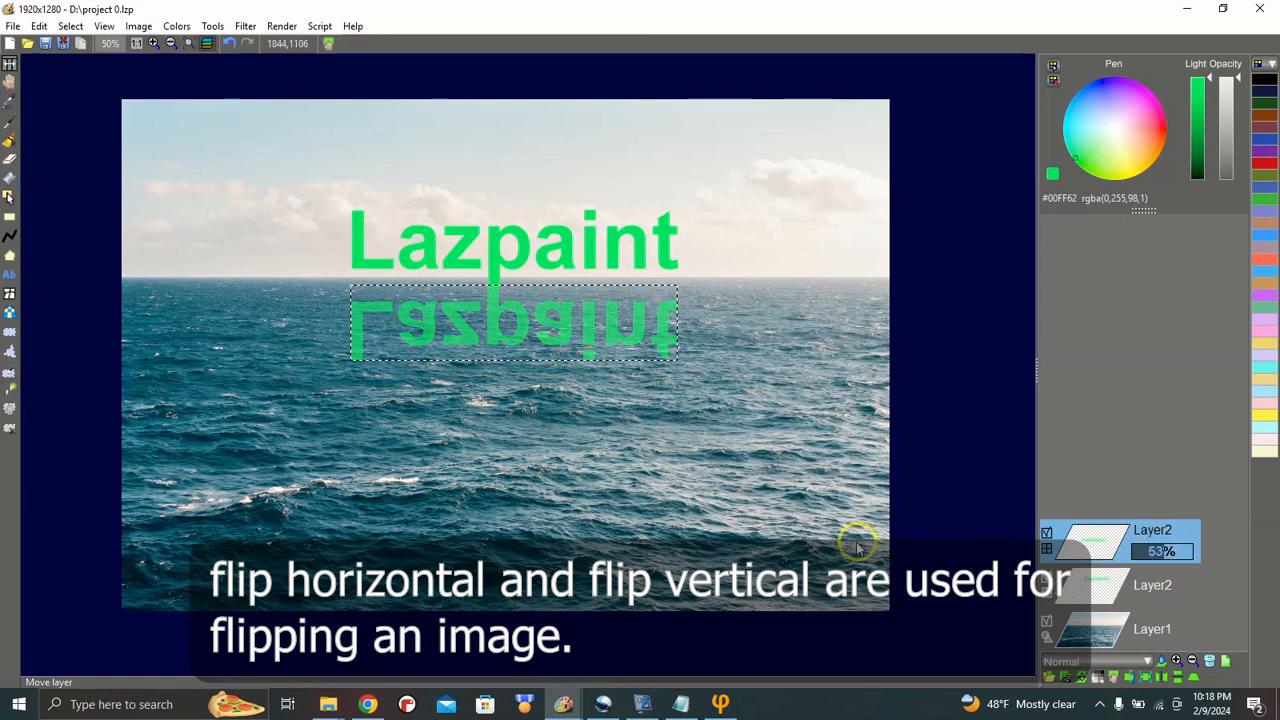
key("Escape")
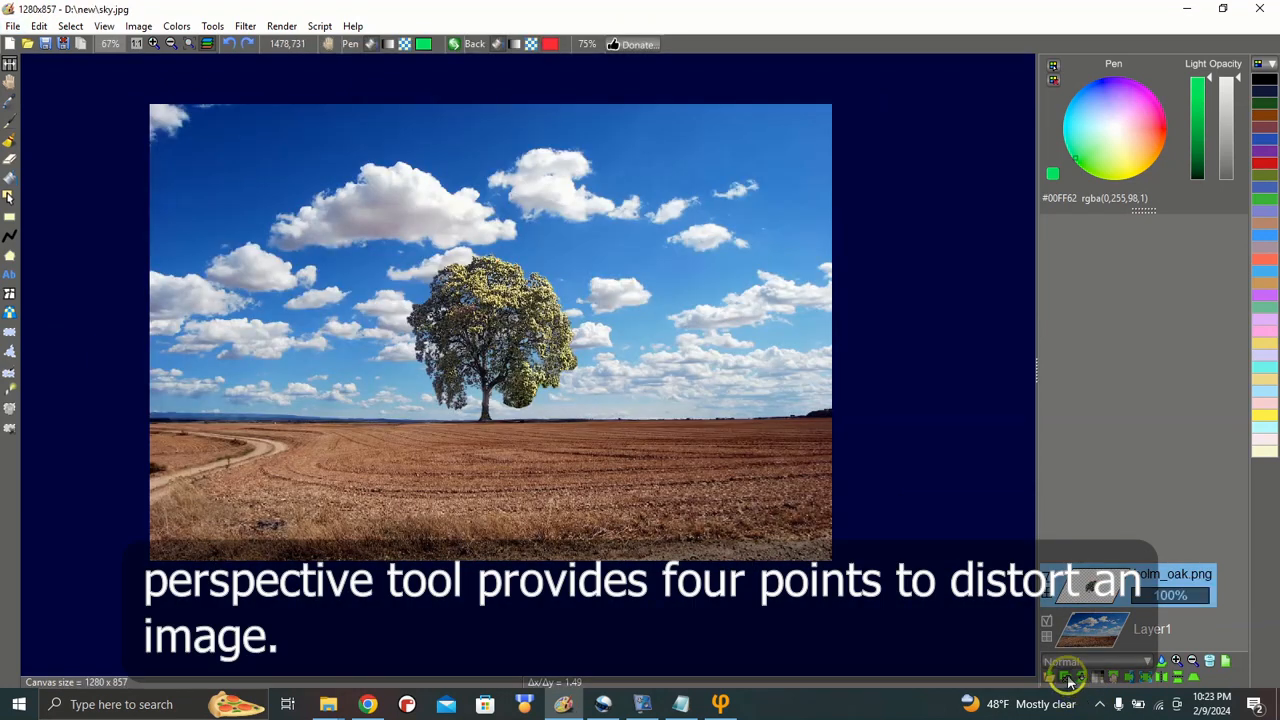
Step: Duplicate the holm_oak.png tree layer and apply a black color overlay to the copy
left_click(1068, 678)
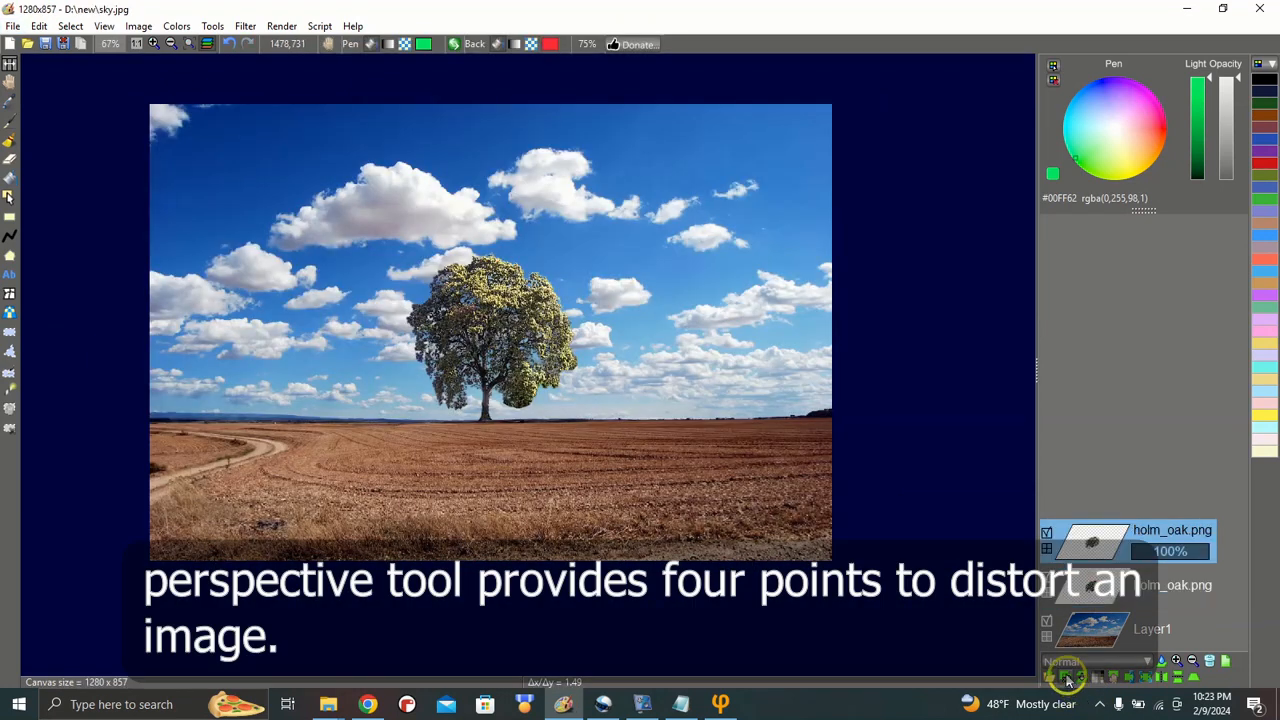
left_click(318, 27)
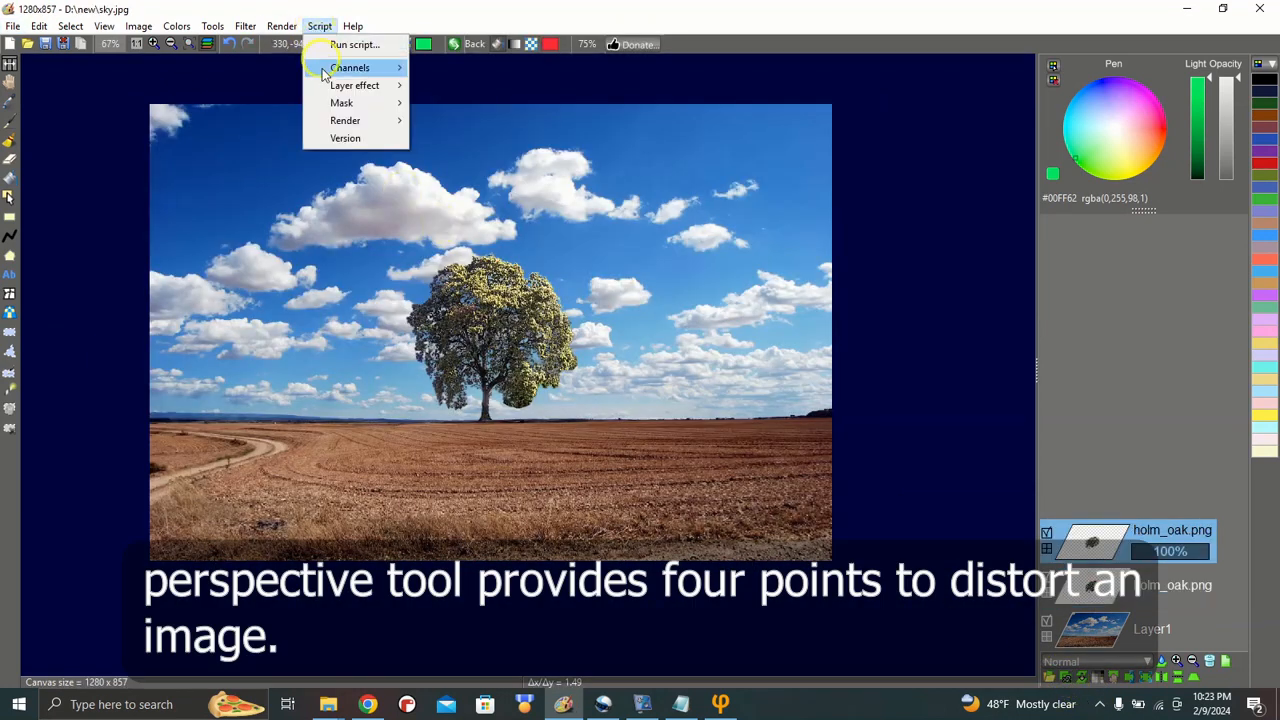
mouse_move(340, 87)
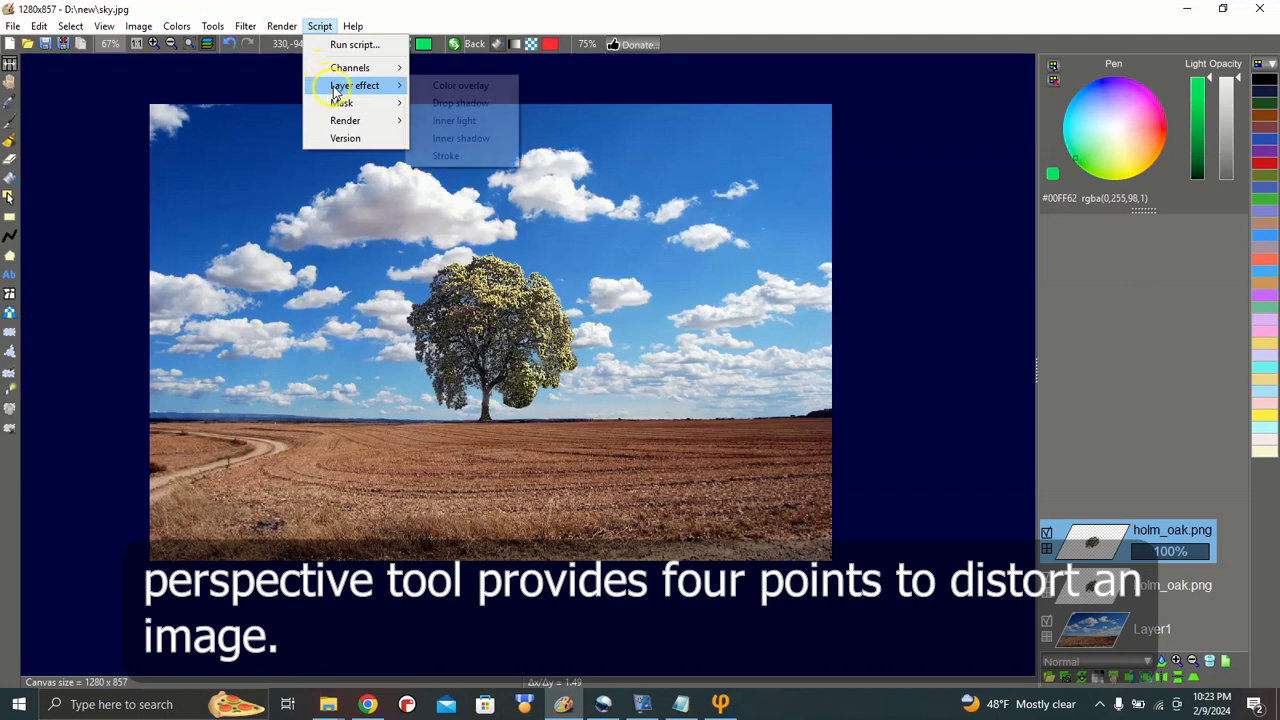
left_click(449, 86)
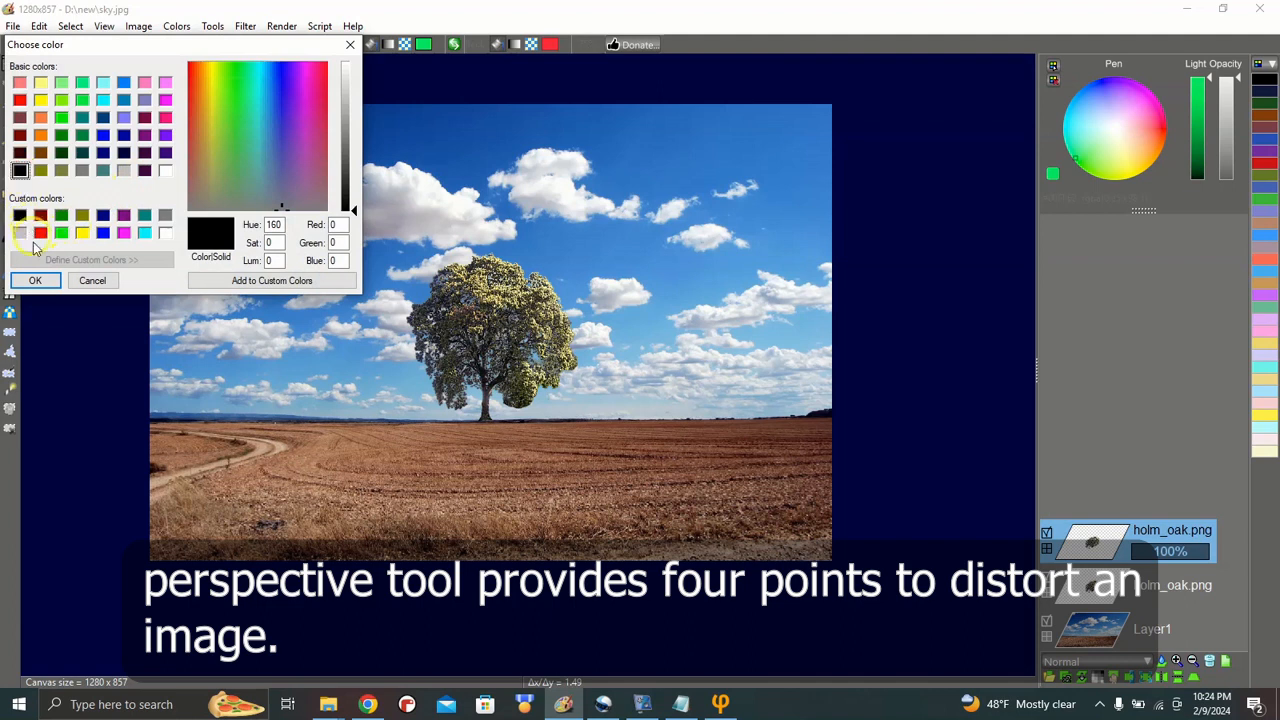
left_click(35, 281)
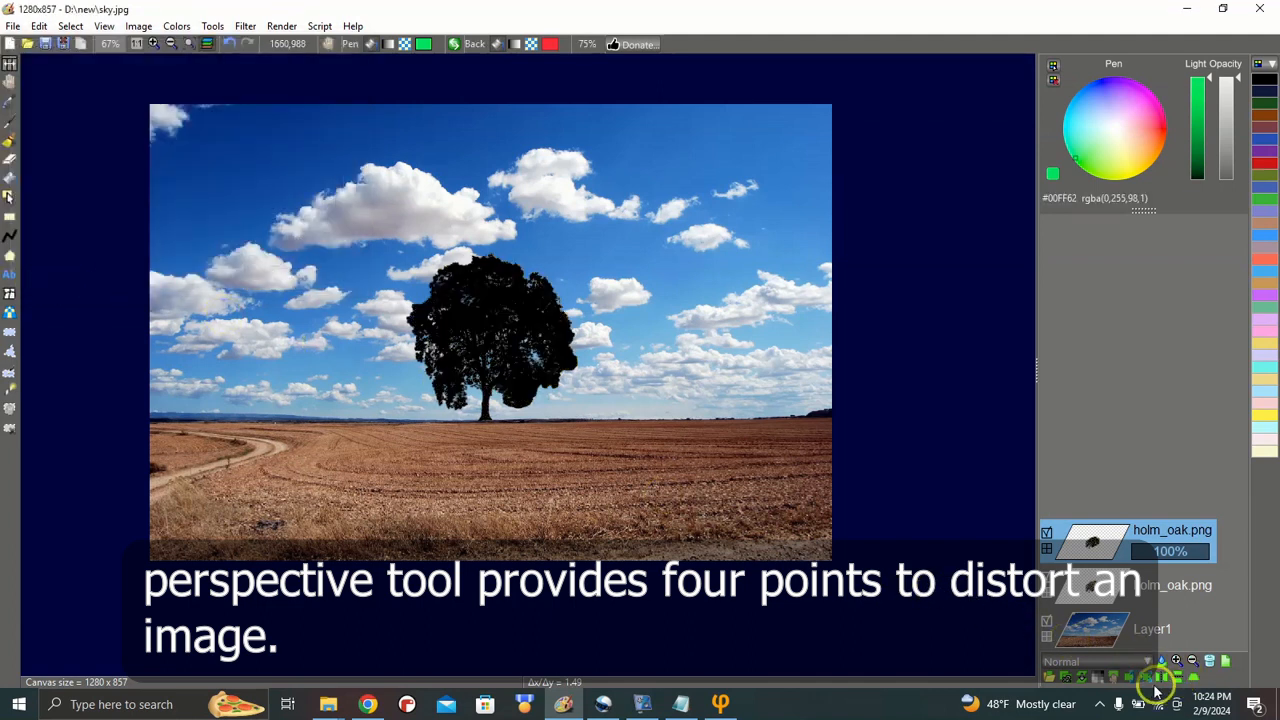
Step: Distort the black tree copy in perspective into a shadow on the field, starting at the trunk's base, and lower its layer opacity
left_click(1193, 677)
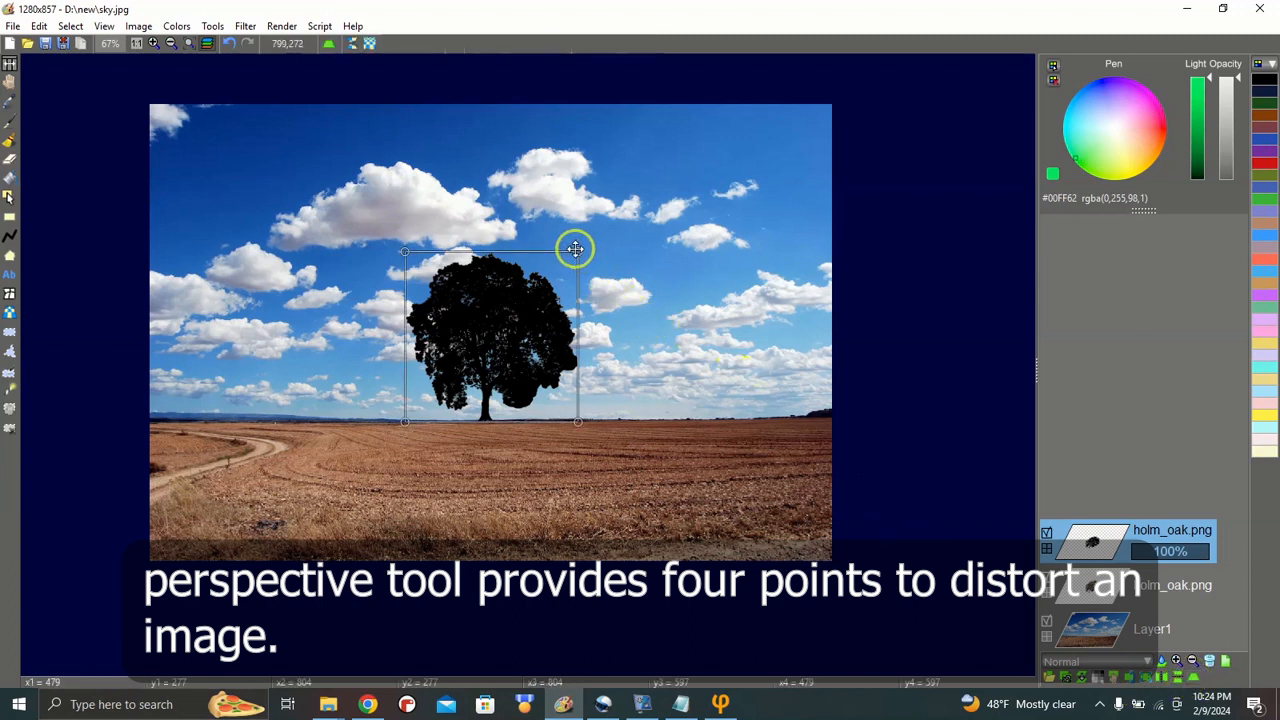
left_click_drag(575, 249, 593, 250)
left_click_drag(405, 254, 408, 506)
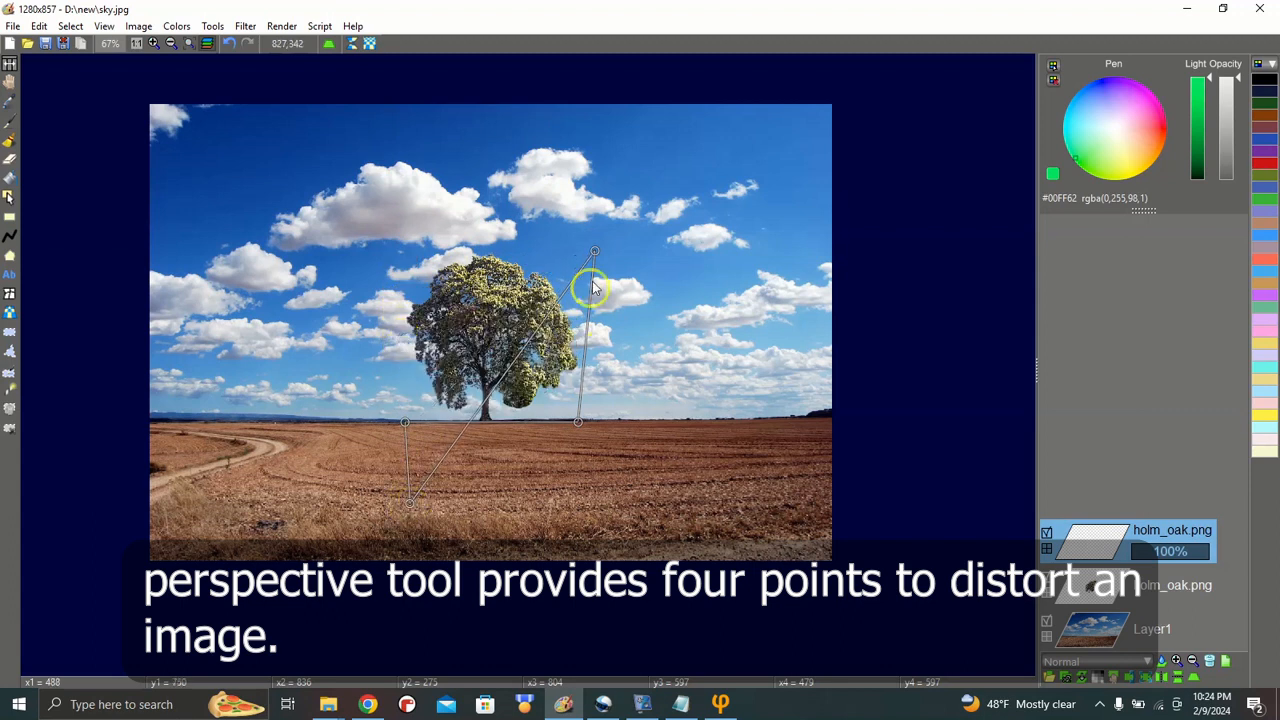
left_click_drag(594, 249, 609, 514)
left_click_drag(409, 505, 374, 527)
left_click_drag(607, 513, 641, 541)
left_click_drag(375, 529, 333, 551)
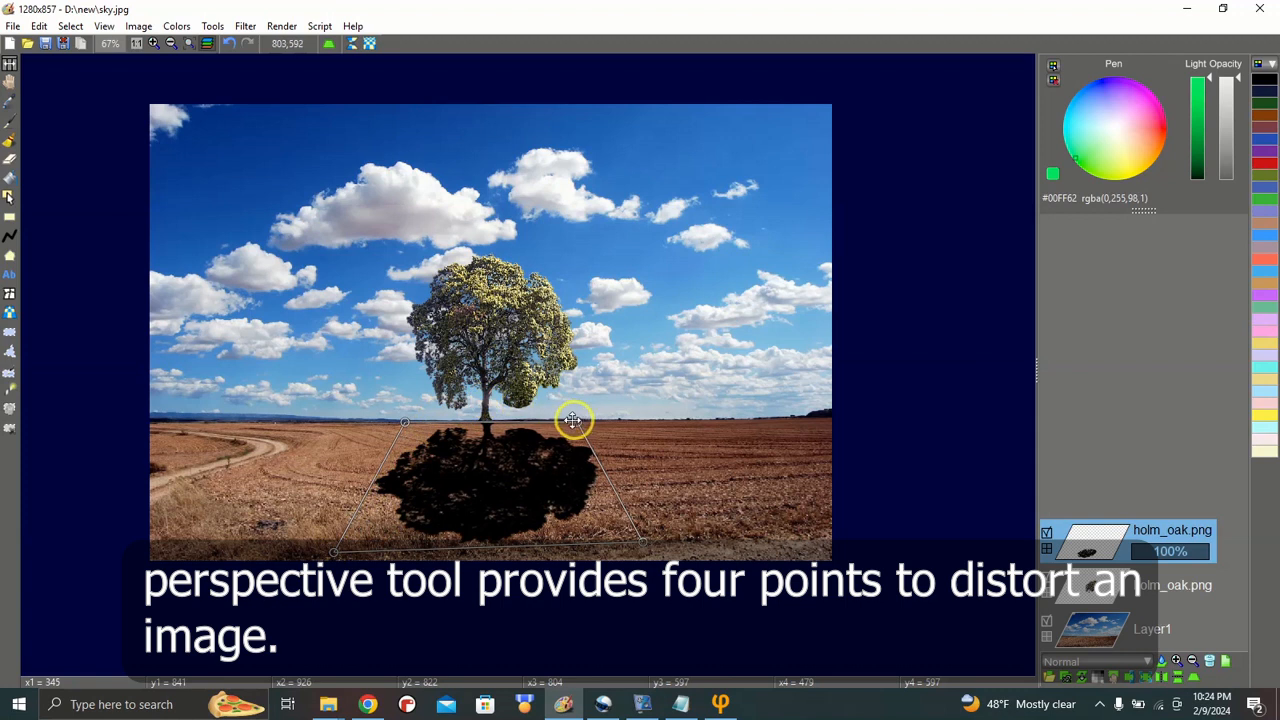
left_click_drag(572, 421, 570, 424)
left_click_drag(407, 419, 409, 420)
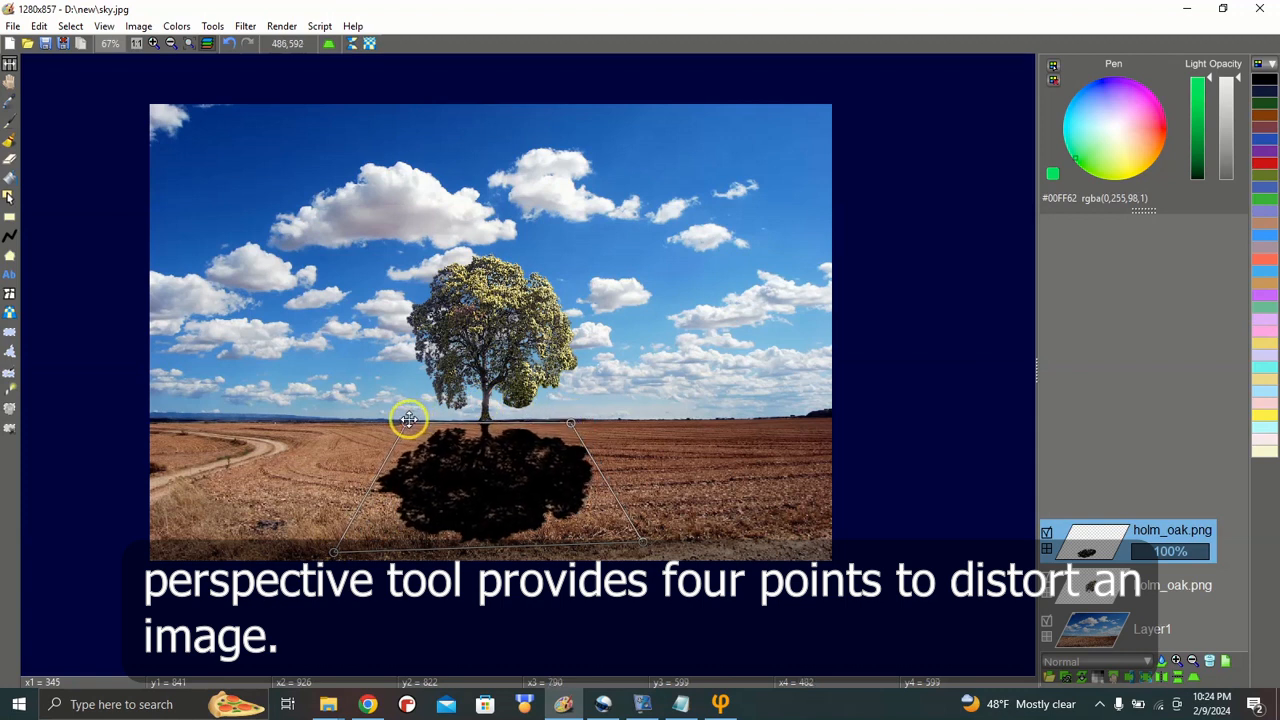
double_click(695, 506)
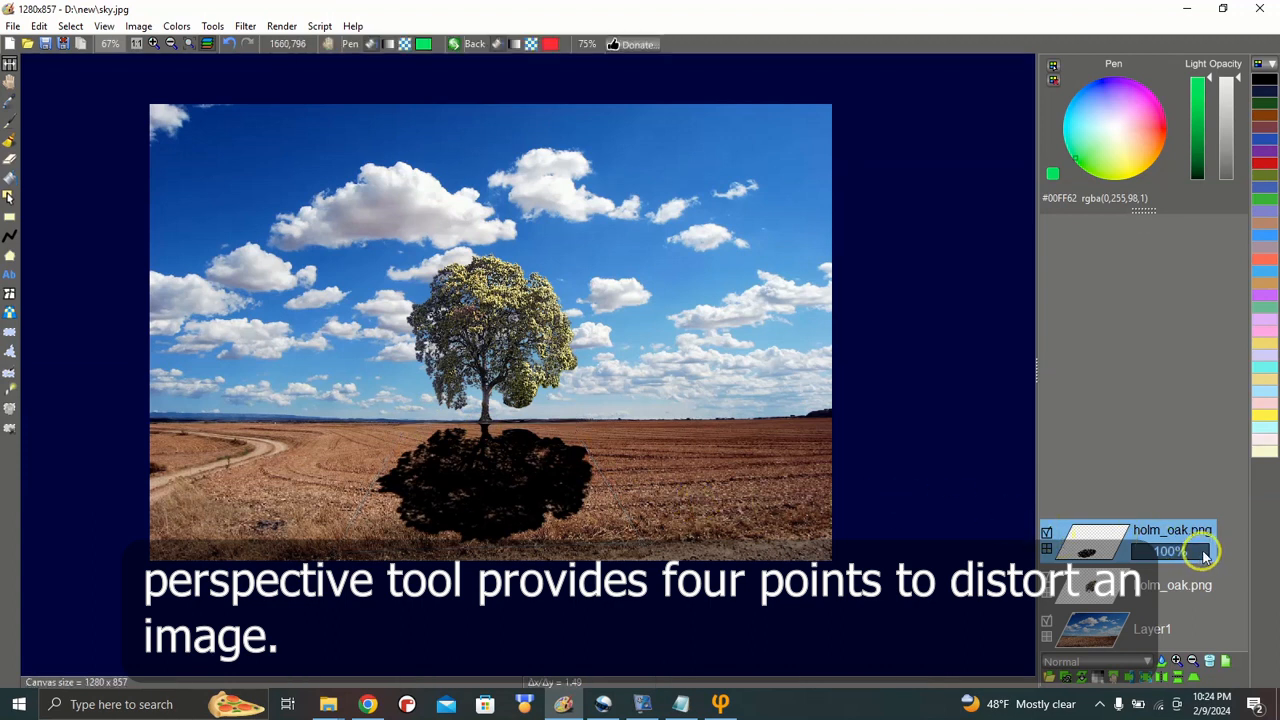
left_click_drag(1205, 553, 1181, 555)
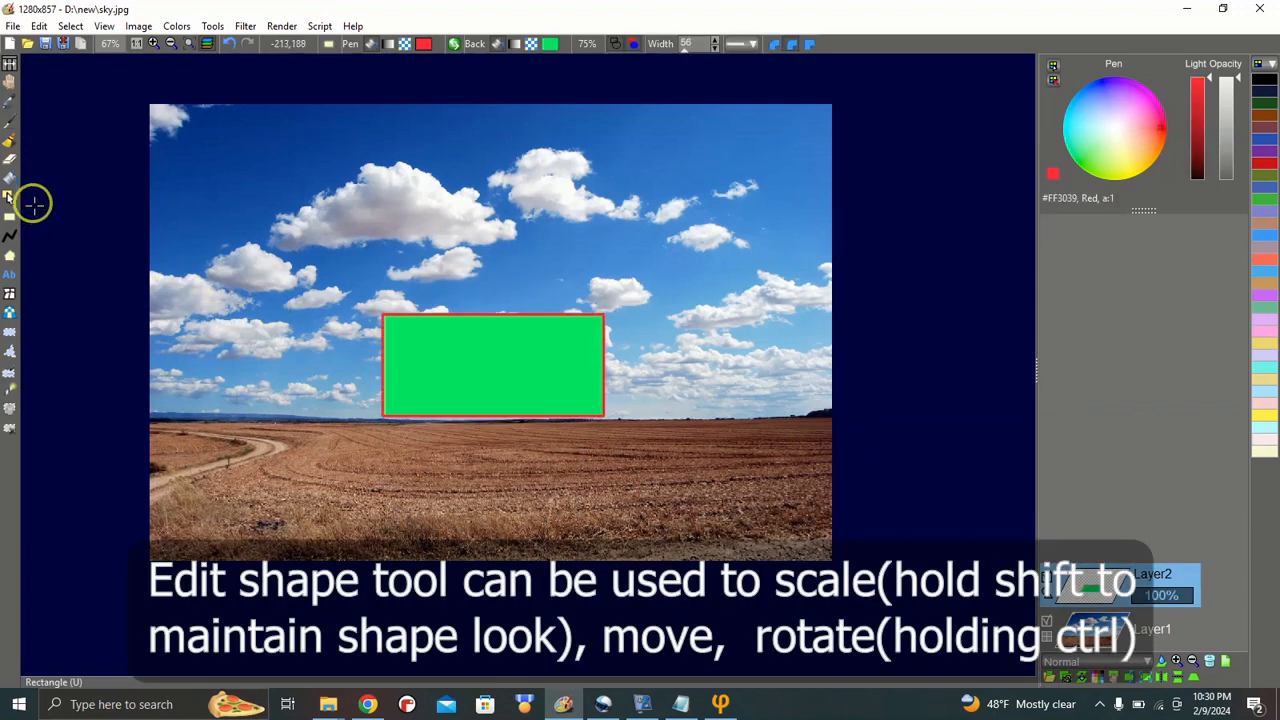
Step: Widen the green rectangle on both its right and left sides with the Edit shape tool
left_click(9, 198)
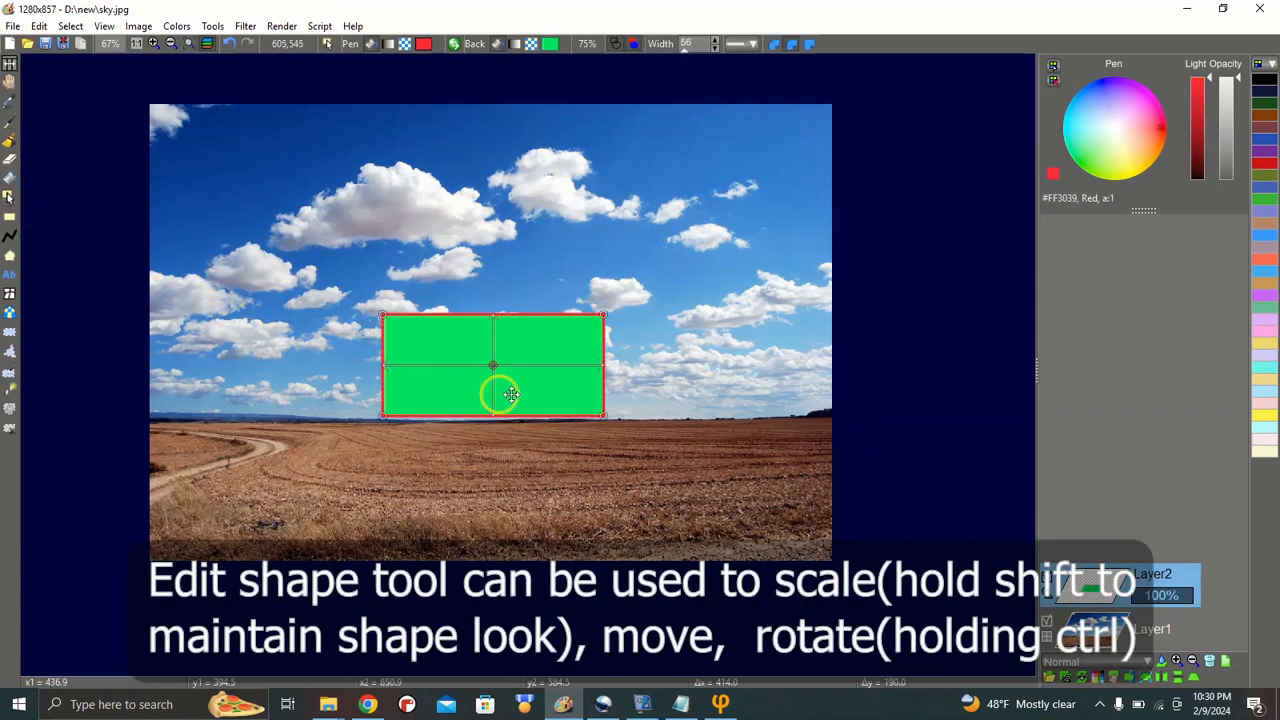
left_click_drag(598, 367, 689, 365)
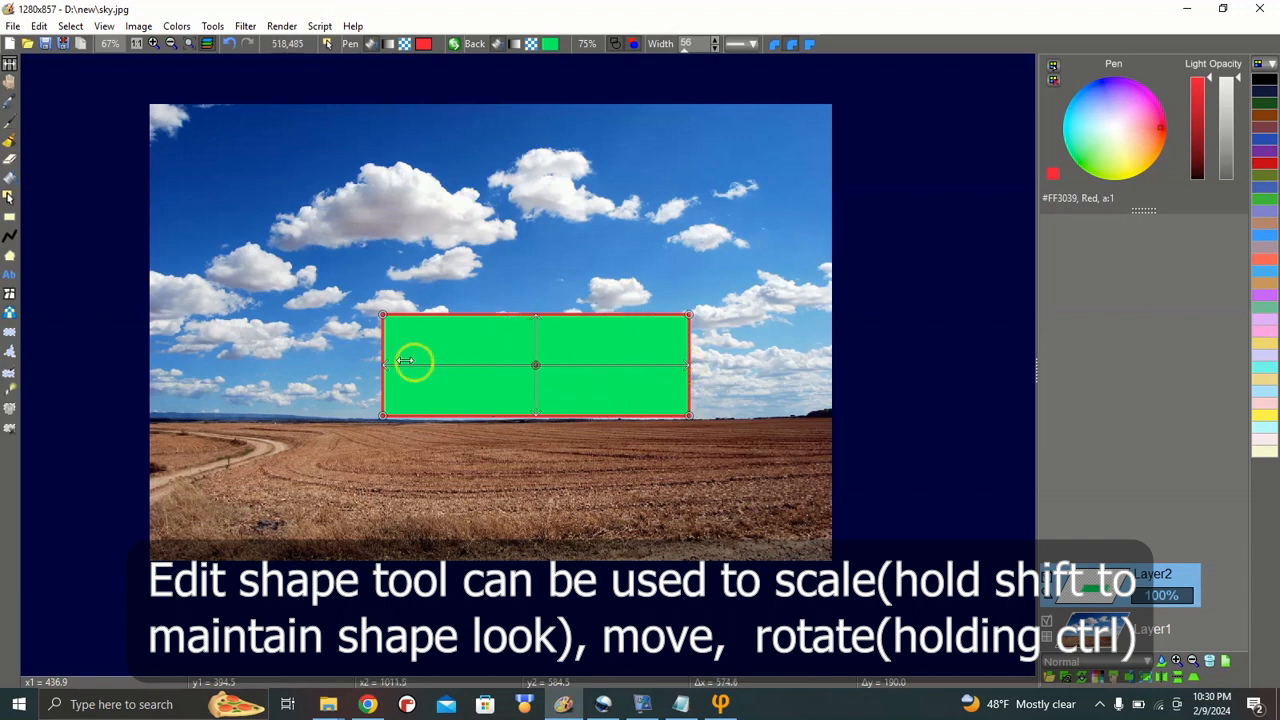
left_click_drag(391, 365, 333, 366)
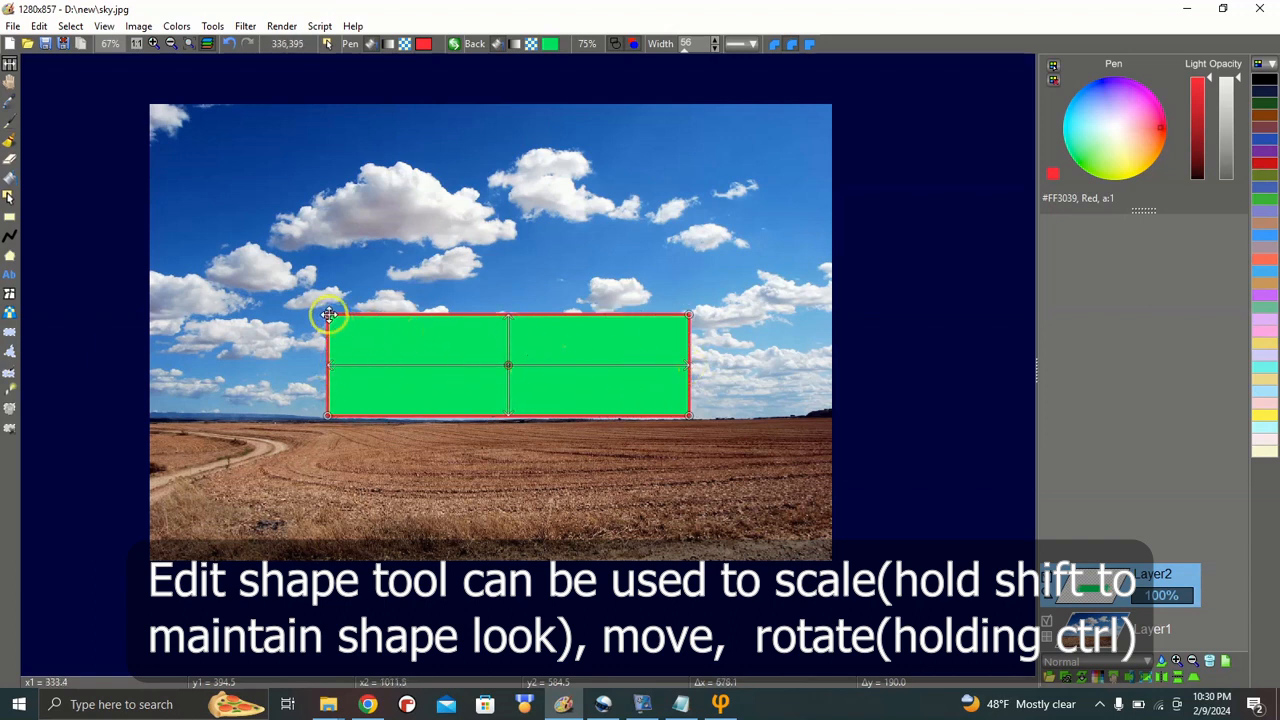
Step: Scale the green rectangle from its corner and move it toward the left of the image
left_click_drag(329, 315, 365, 330)
left_click_drag(550, 374, 449, 371)
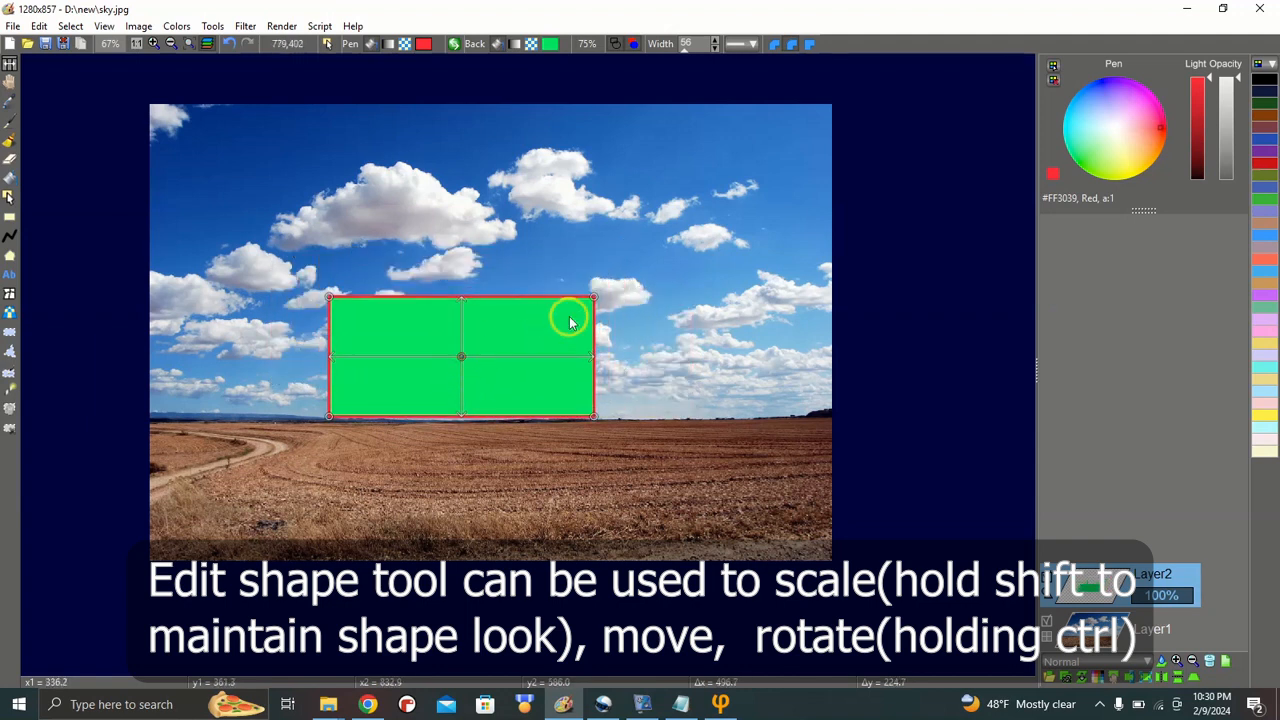
mouse_move(586, 286)
left_mouse_down()
mouse_move(582, 260)
mouse_move(517, 223)
mouse_move(374, 229)
mouse_move(303, 300)
mouse_move(328, 453)
mouse_move(480, 503)
mouse_move(611, 434)
mouse_move(614, 334)
mouse_move(585, 304)
left_mouse_up()
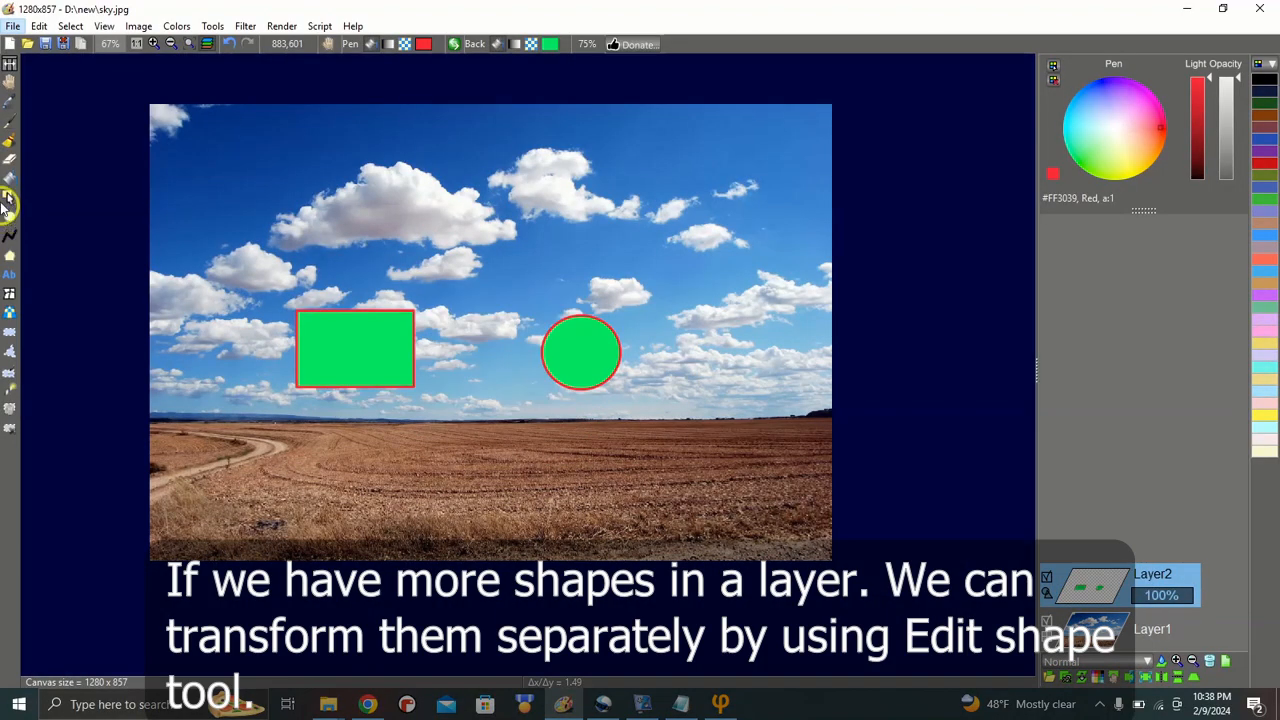
Step: Transform the two Layer2 shapes separately with the Edit shape tool, enlarging and moving the rectangle and moving the circle up and to the right
left_click(8, 197)
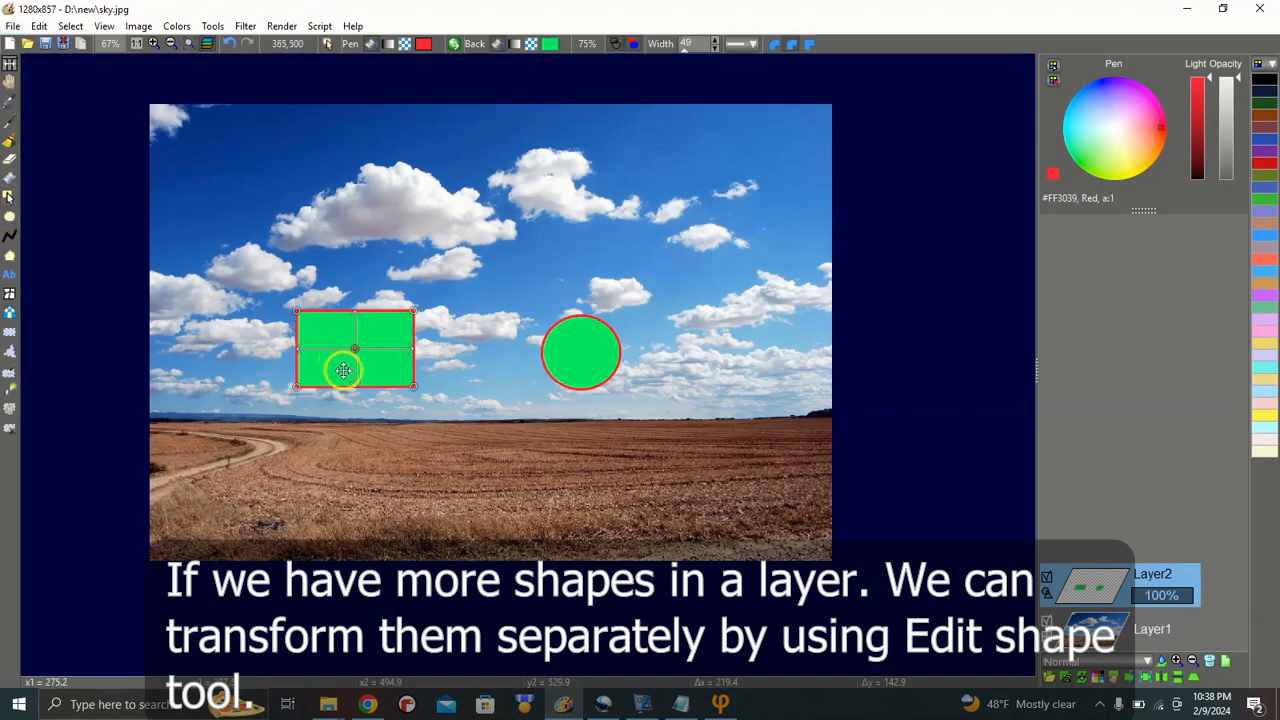
left_click_drag(343, 371, 382, 411)
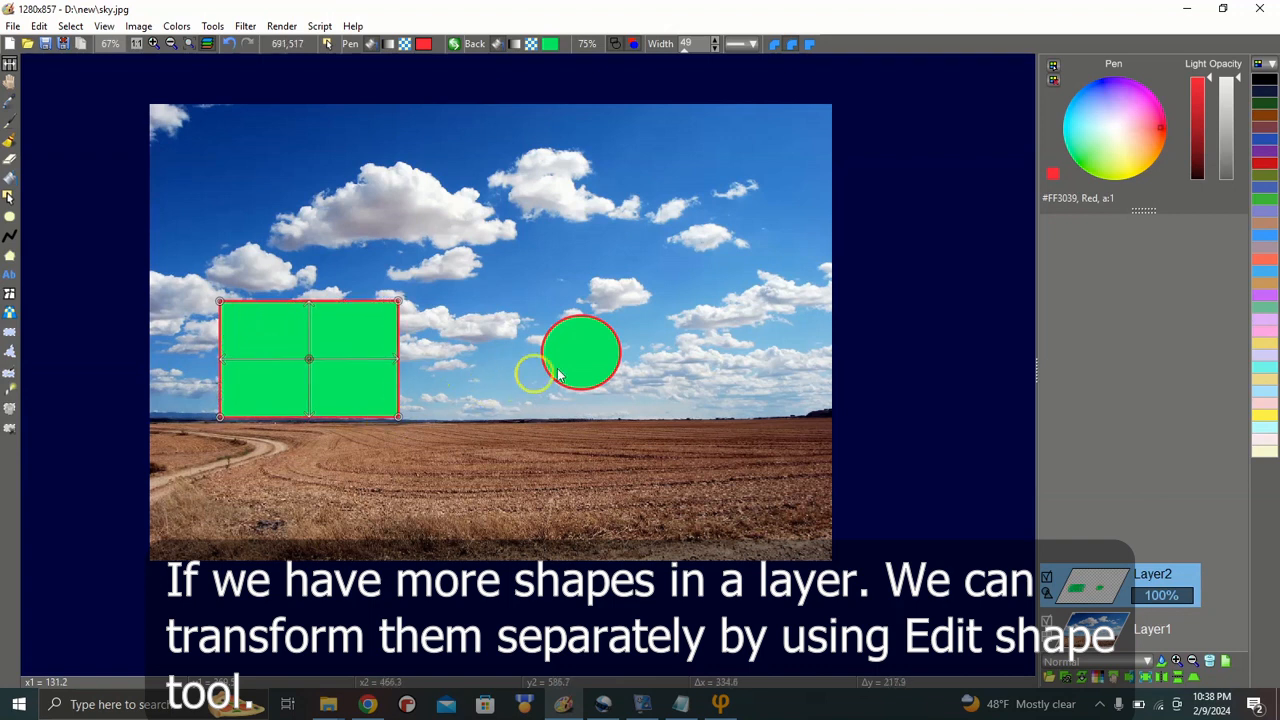
left_click_drag(588, 357, 699, 332)
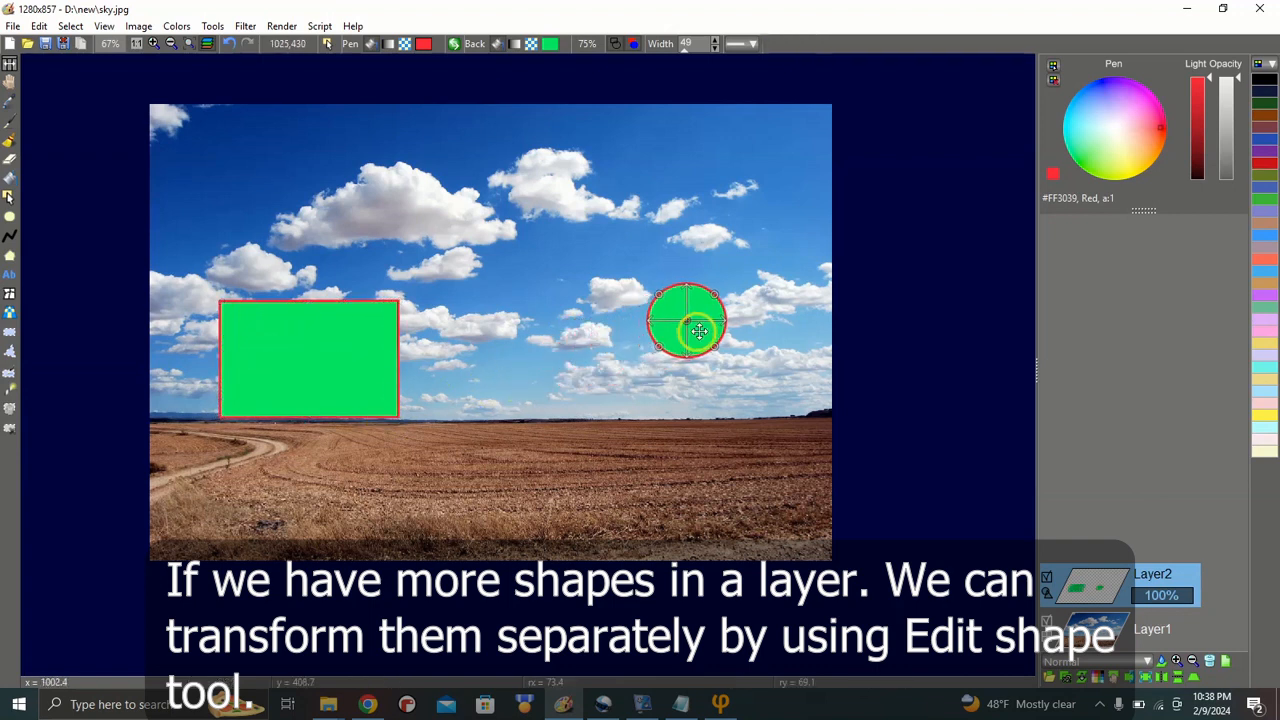
left_click(349, 382)
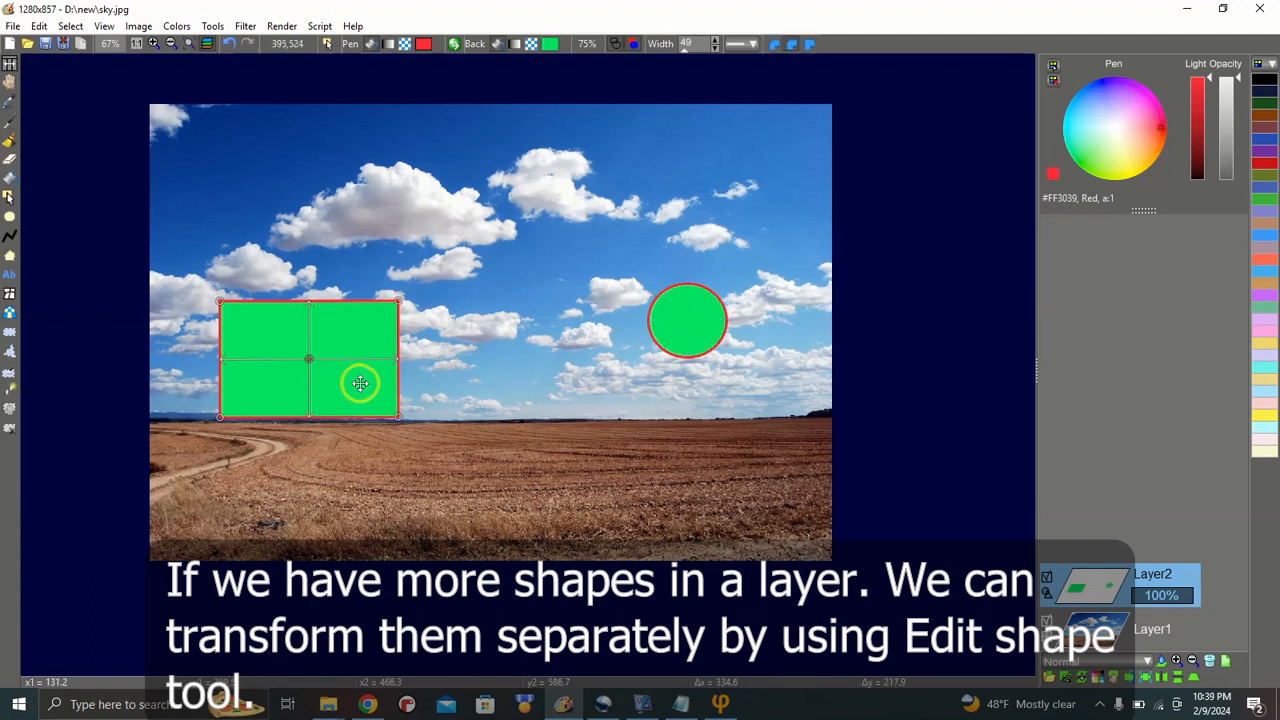
left_click_drag(360, 380, 324, 345)
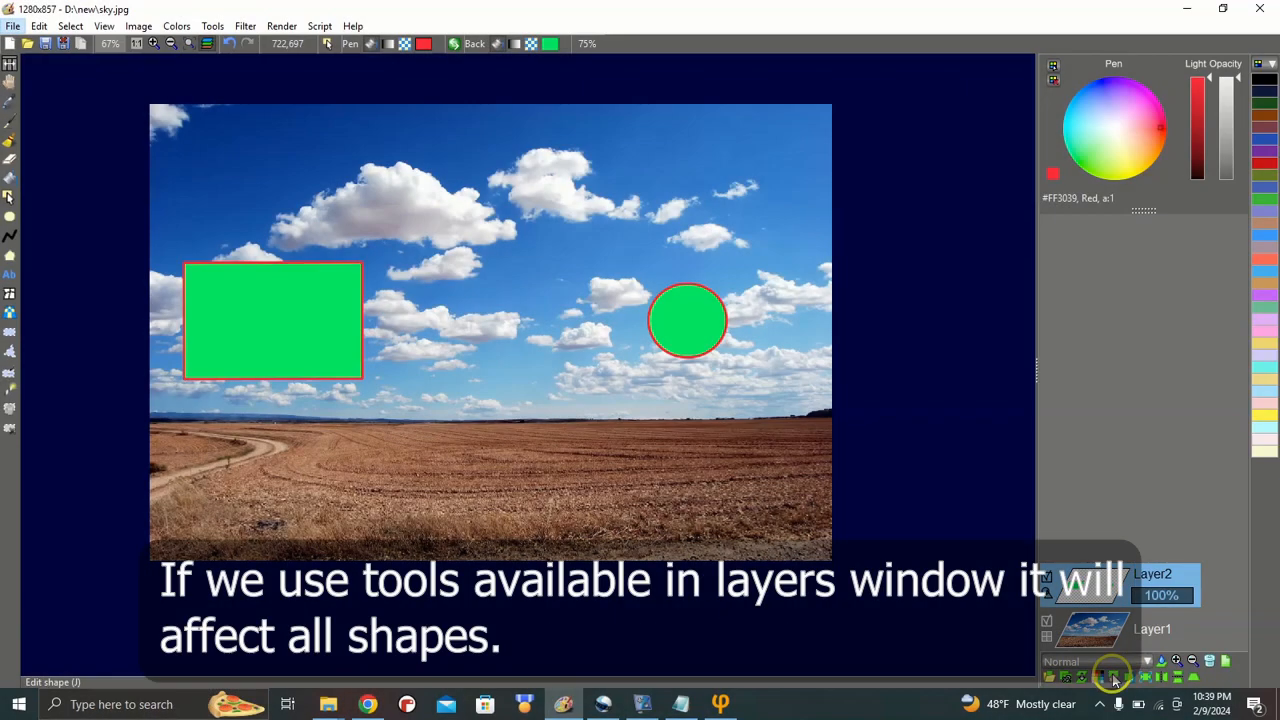
Step: Move the whole of Layer2 slightly upward and rotate it clockwise so both shapes transform together
left_click(1100, 675)
mouse_move(295, 325)
left_mouse_down()
mouse_move(306, 400)
mouse_move(305, 326)
left_mouse_up()
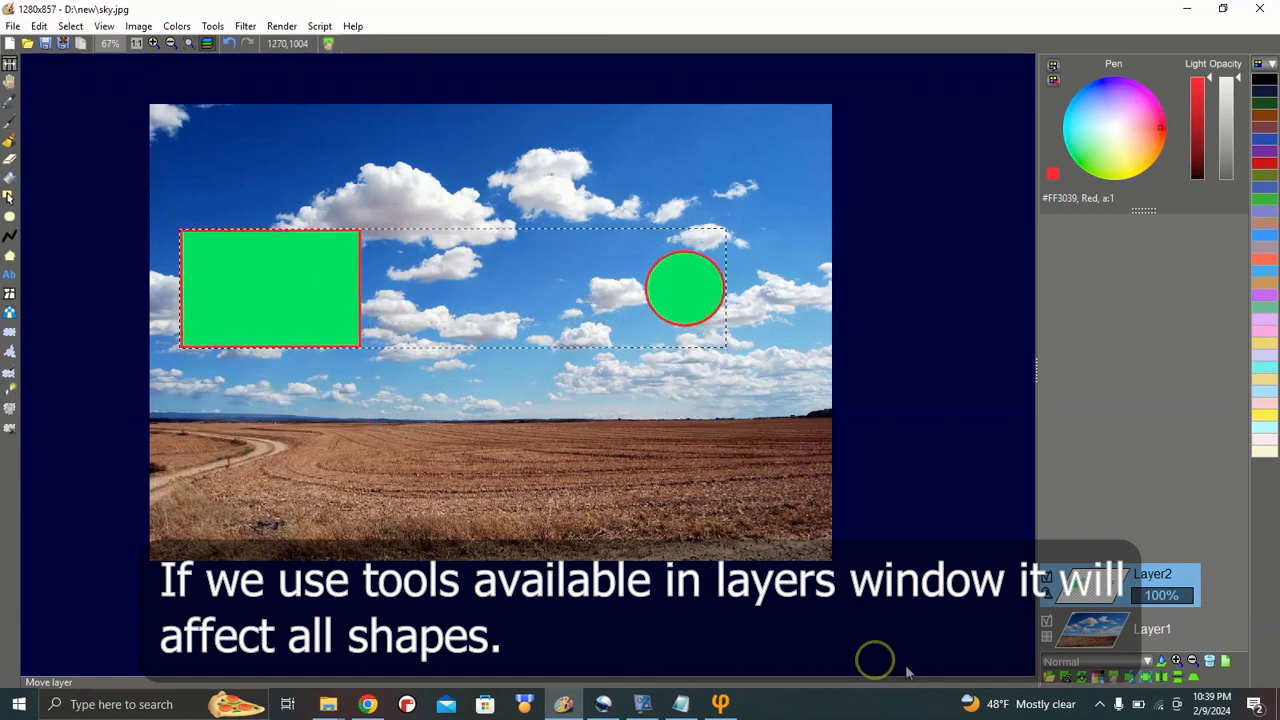
left_click(1138, 678)
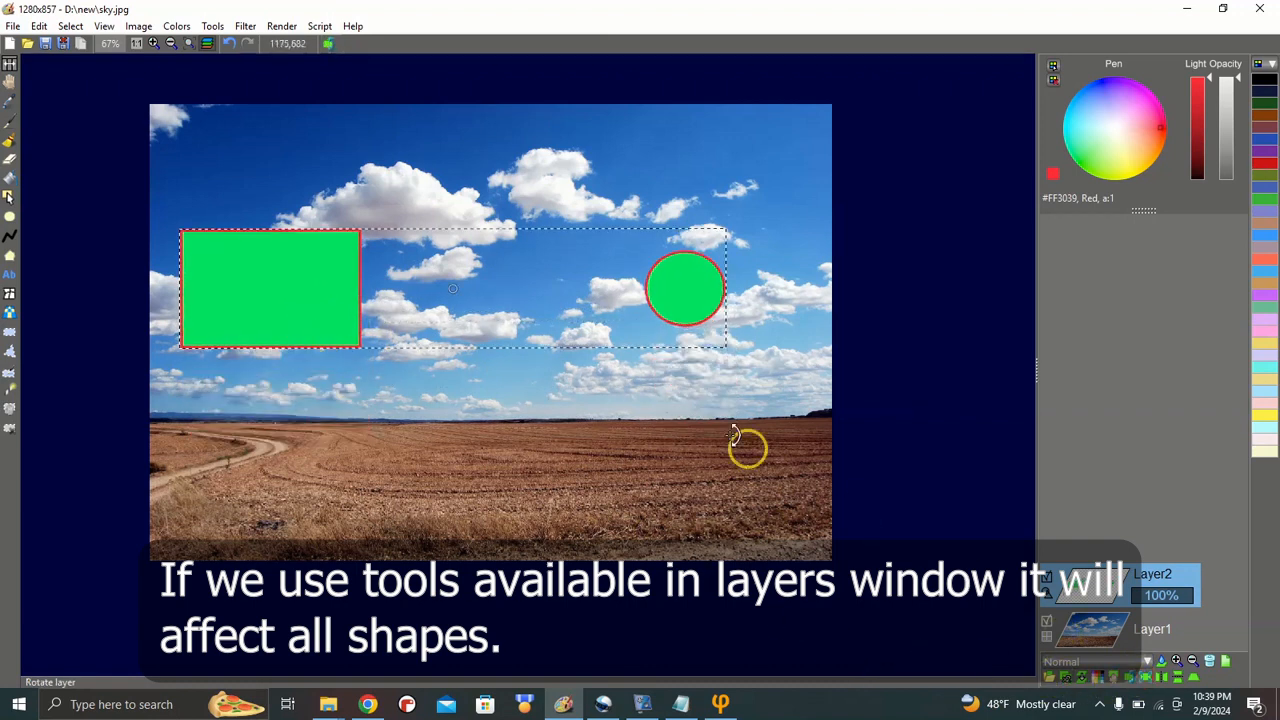
left_click_drag(685, 330, 645, 412)
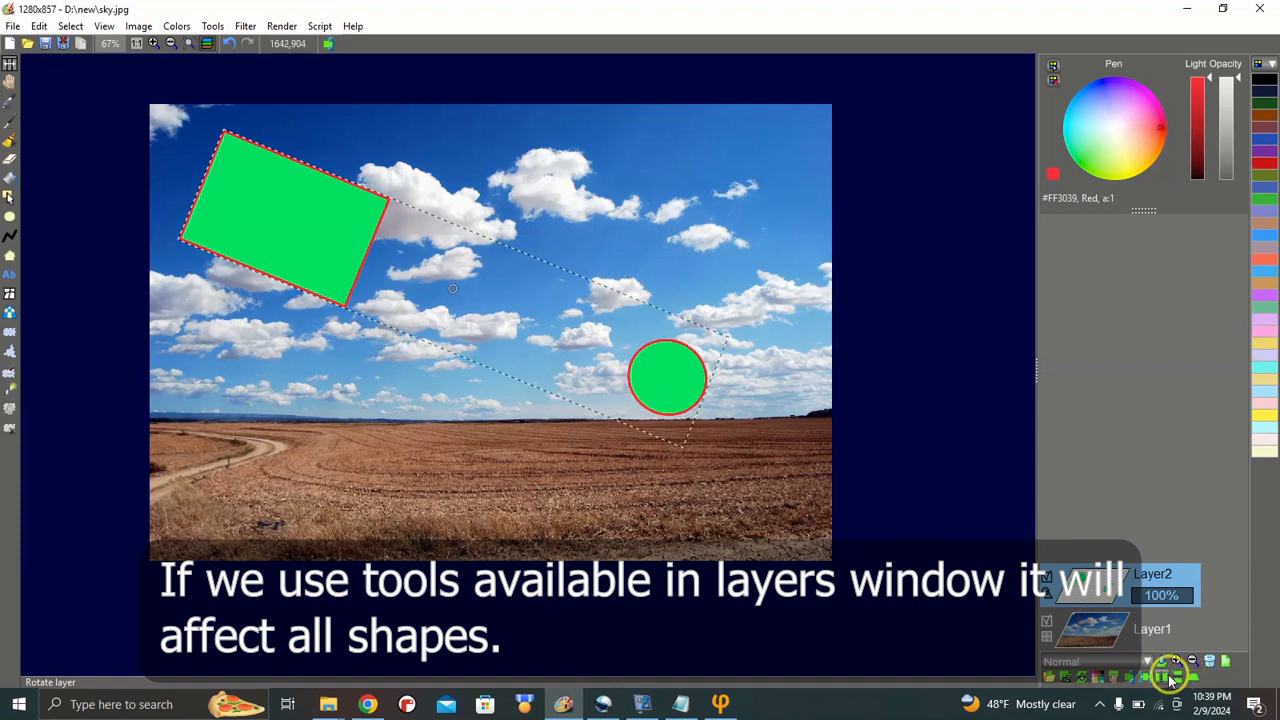
Step: Scale Layer2 down slightly as a whole and rotate it counterclockwise
left_click(1146, 679)
mouse_move(607, 372)
left_mouse_down()
mouse_move(718, 402)
mouse_move(624, 354)
left_mouse_up()
left_click(1127, 674)
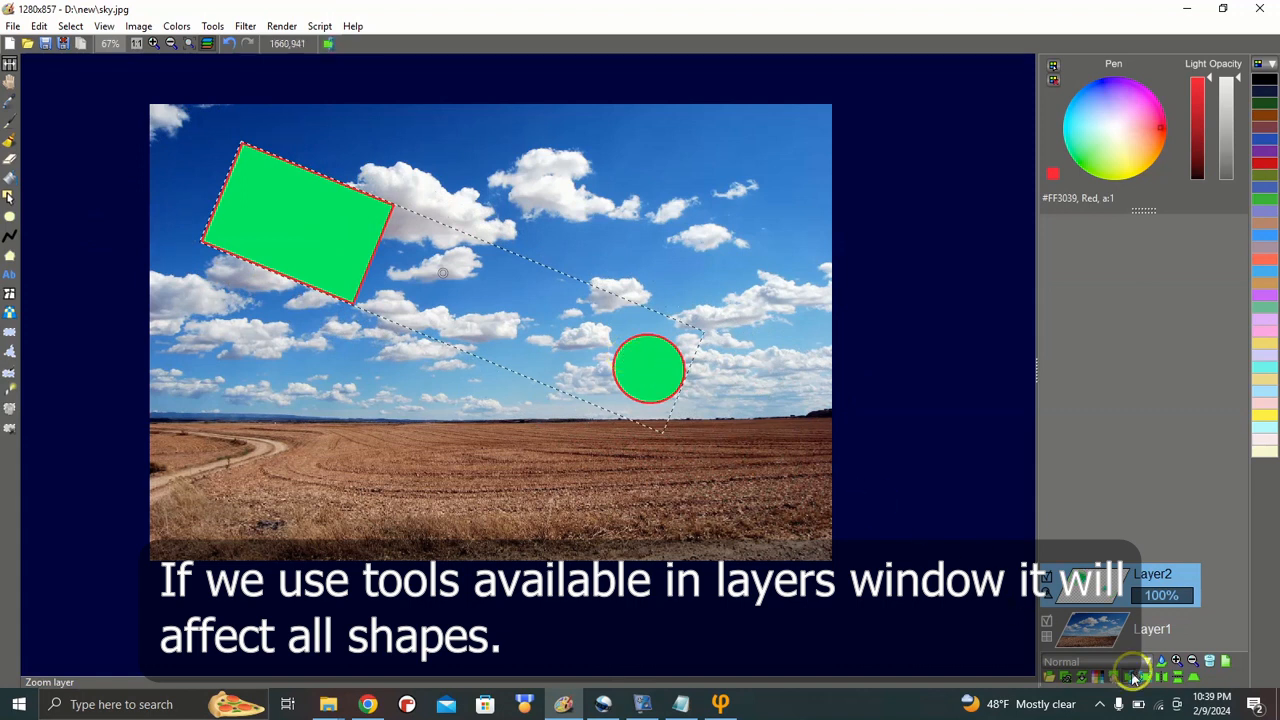
left_click_drag(686, 423, 680, 314)
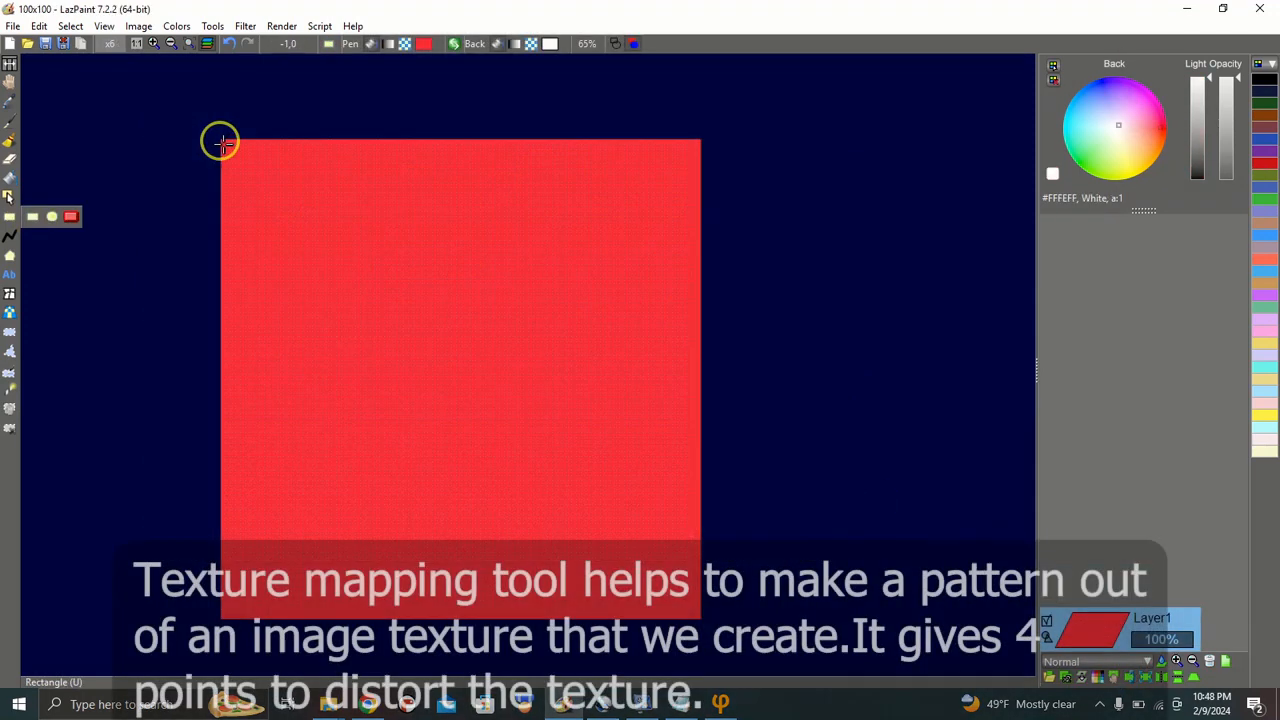
Step: Draw a white square about 48 px wide in the red image's top-left corner and place a pasted copy in the top-right quadrant
mouse_move(220, 137)
left_mouse_down()
mouse_move(363, 346)
mouse_move(466, 380)
mouse_move(451, 370)
left_mouse_up()
left_click(41, 26)
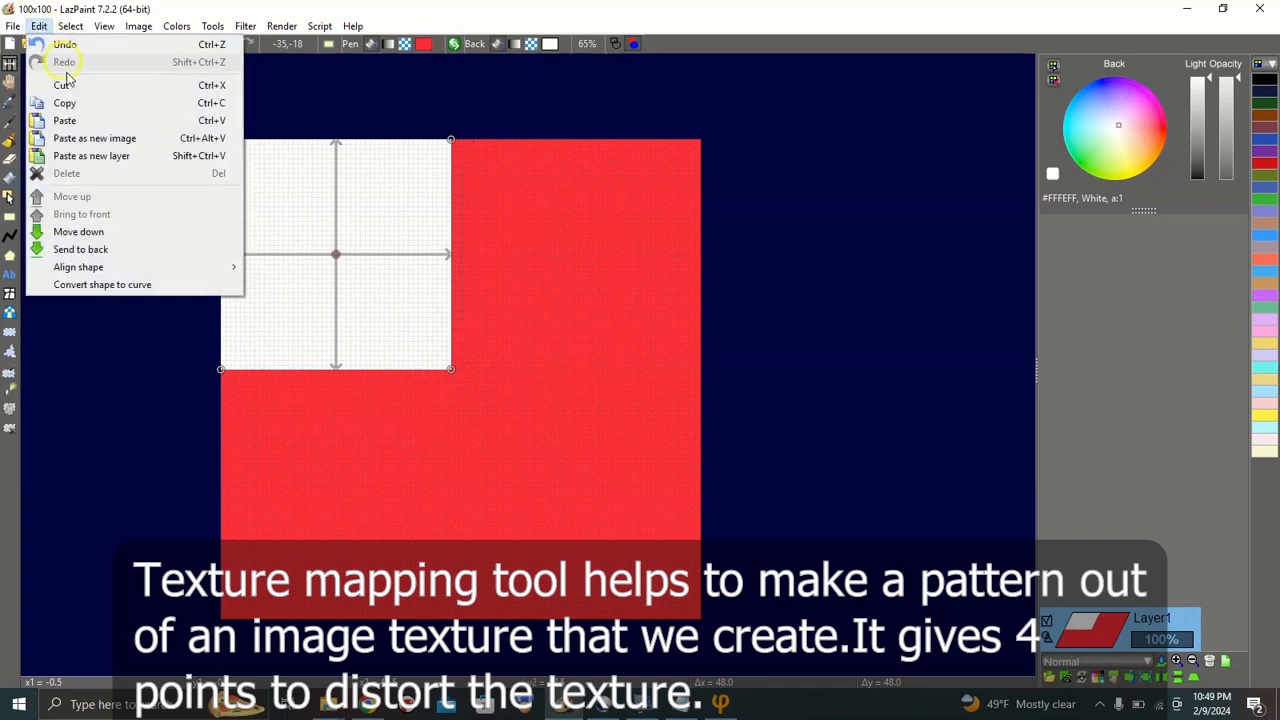
left_click(63, 103)
left_click(42, 27)
left_click(63, 121)
left_click_drag(347, 275, 520, 286)
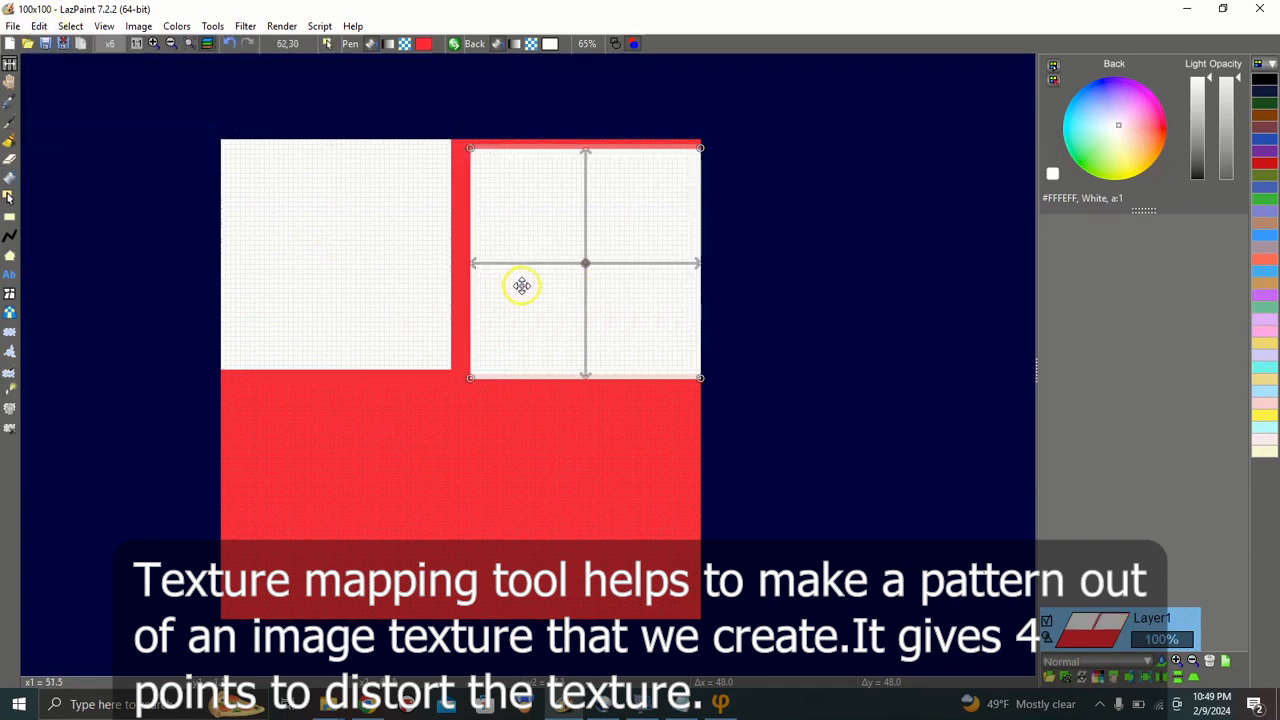
Step: Color the copied square black and stretch it to fill the image's top-right quadrant
left_click(1199, 177)
left_click_drag(1200, 177, 1200, 184)
left_click_drag(654, 312, 668, 314)
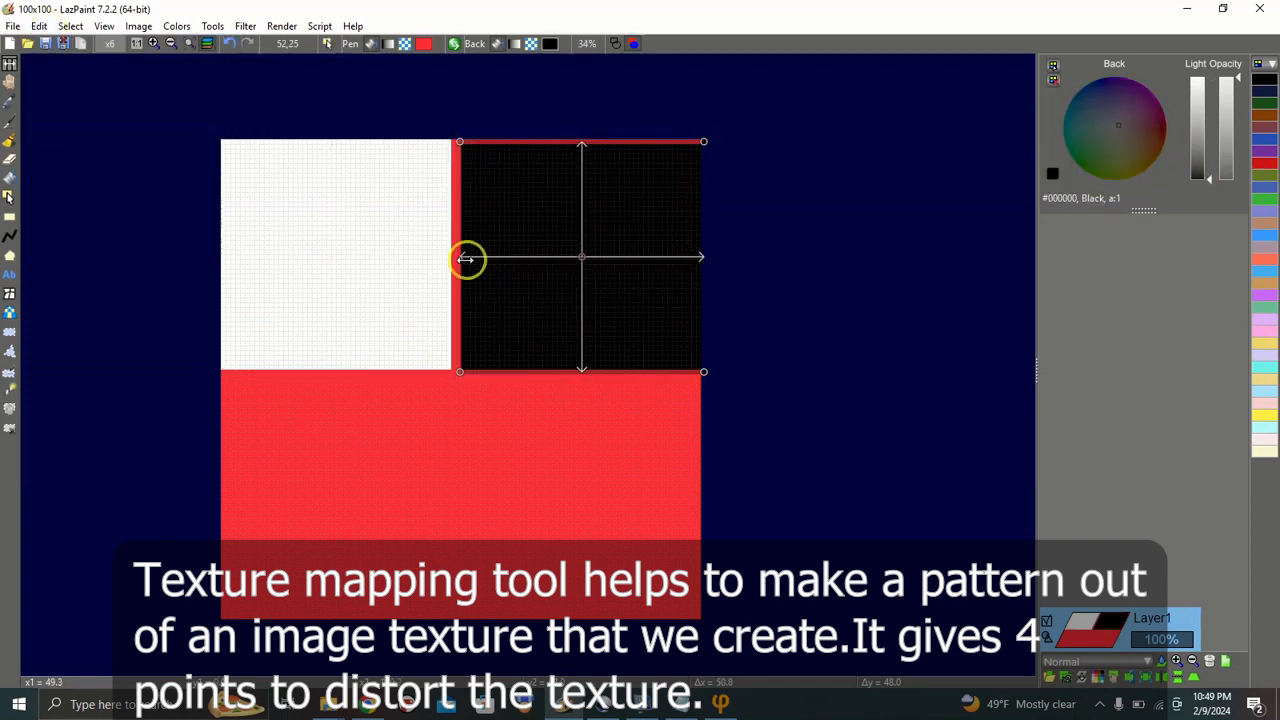
left_click_drag(468, 260, 458, 261)
left_click_drag(577, 143, 576, 138)
Step: Paste a copy of the white square into the bottom-right quadrant and widen it to the image's right edge
left_click(371, 280)
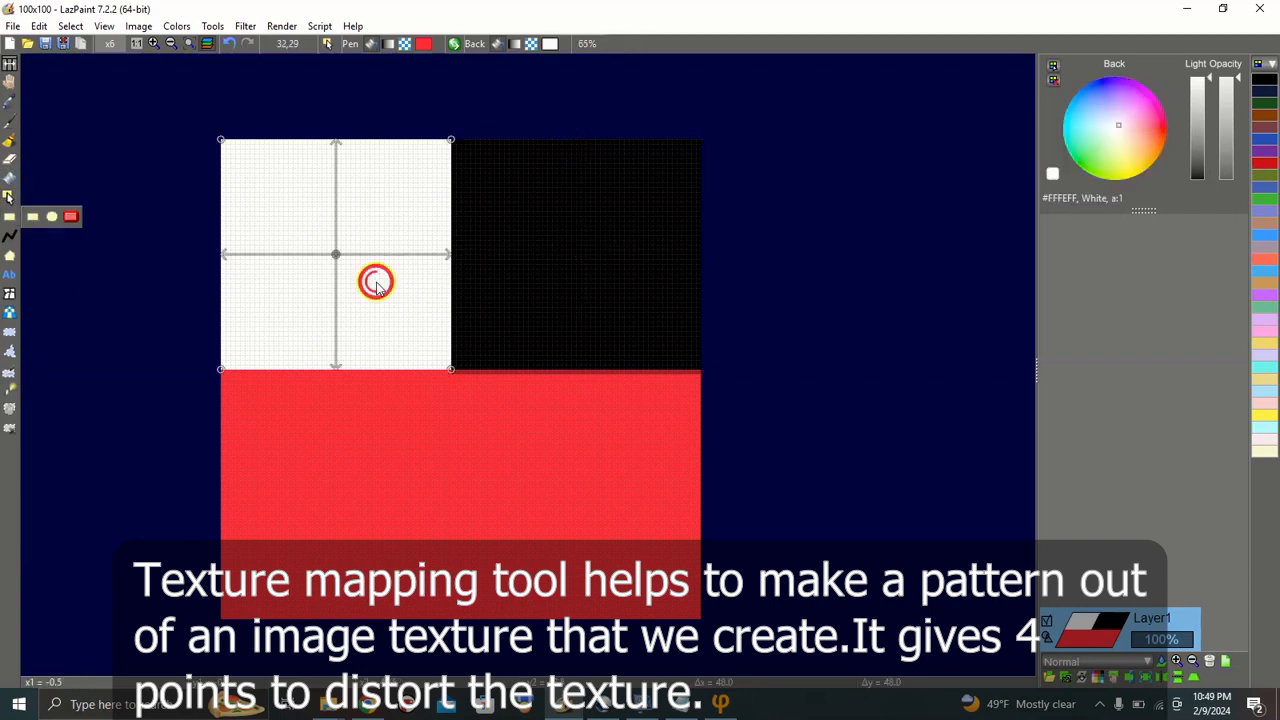
left_click(535, 287)
left_click(357, 257)
left_click(39, 26)
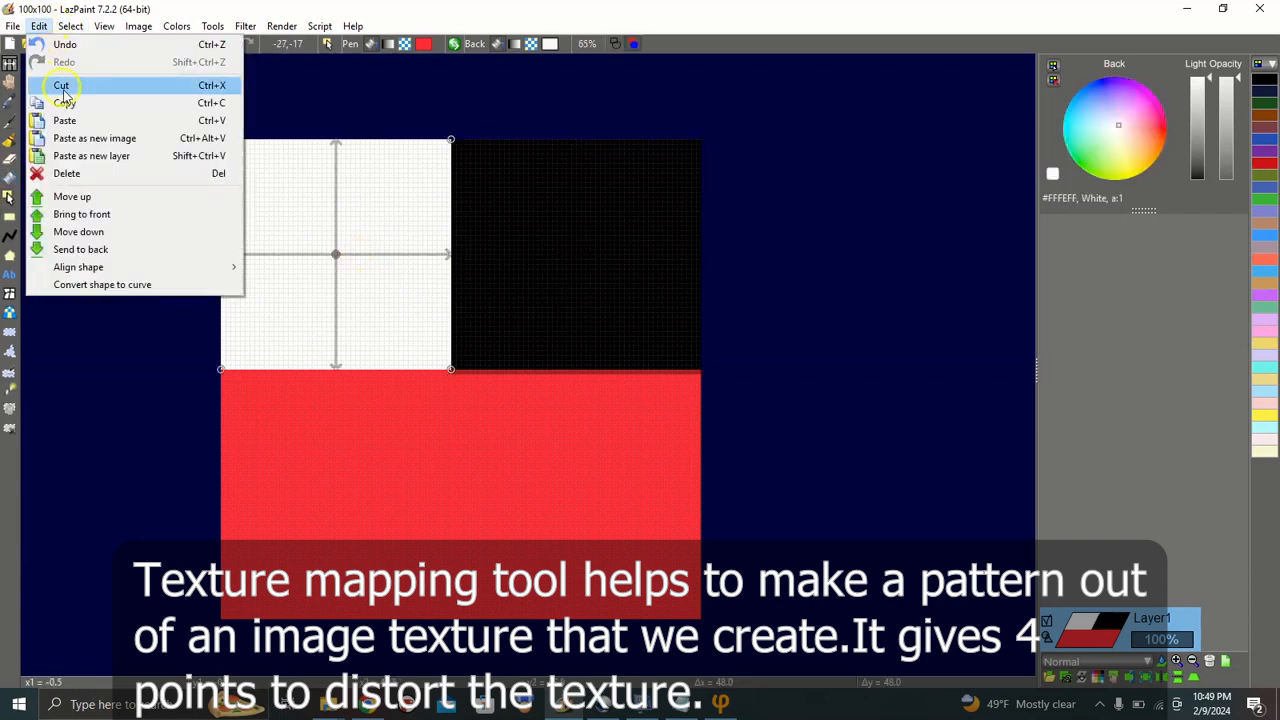
left_click(55, 117)
left_click_drag(338, 467, 536, 457)
left_click_drag(683, 491, 706, 491)
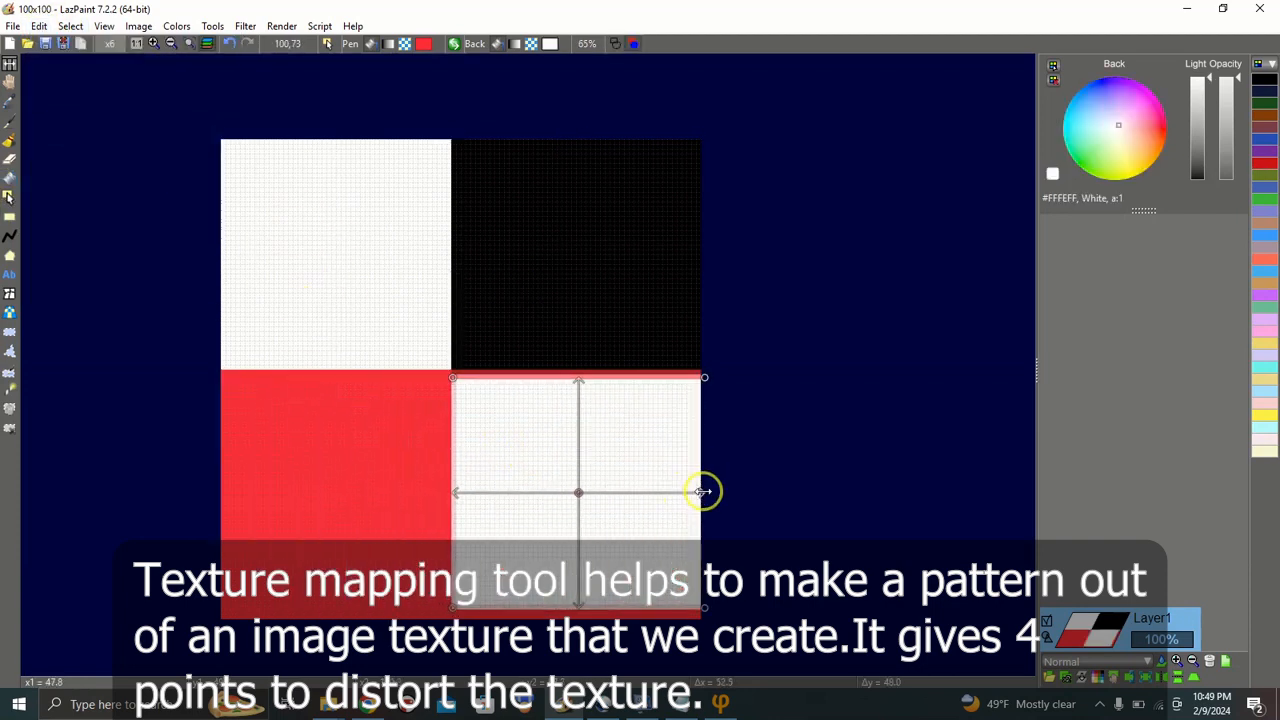
mouse_move(584, 538)
left_mouse_down()
mouse_move(585, 549)
mouse_move(588, 534)
left_mouse_up()
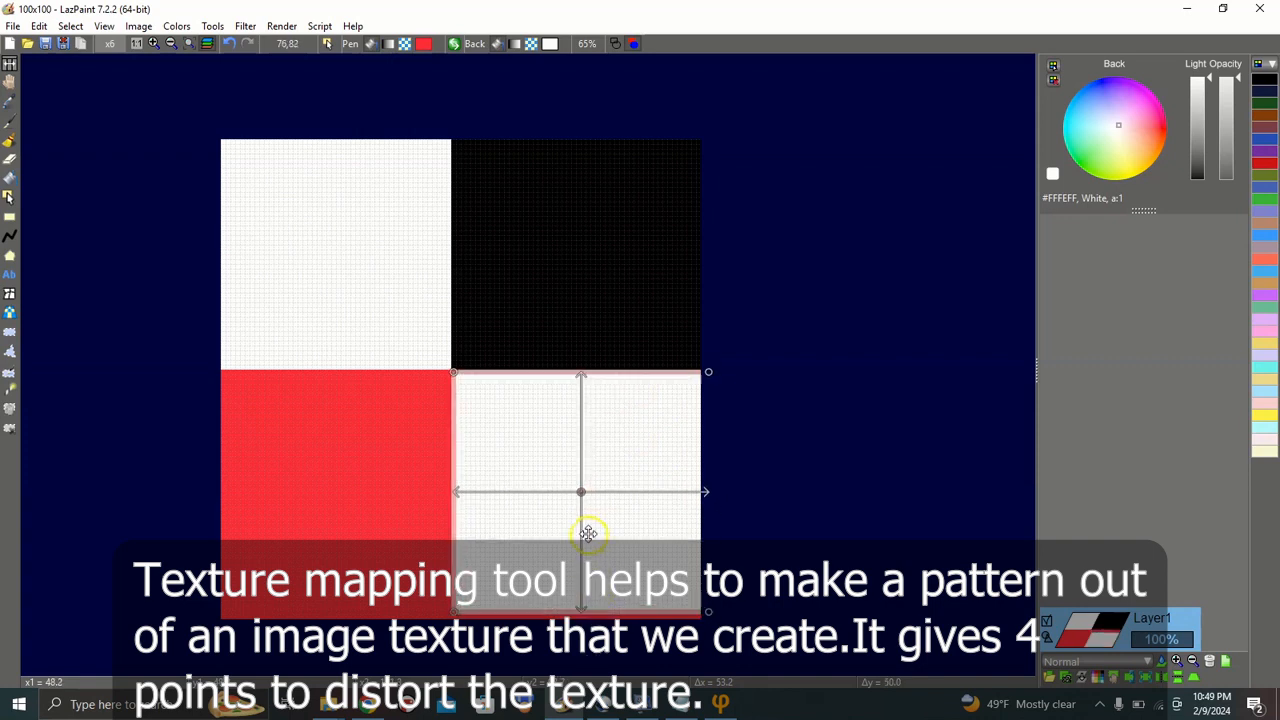
Step: Paste a copy of the black square into the bottom-left quadrant and stretch it down to the image's bottom edge
left_click(569, 286)
left_click(39, 26)
left_click(65, 120)
left_click_drag(505, 289, 269, 515)
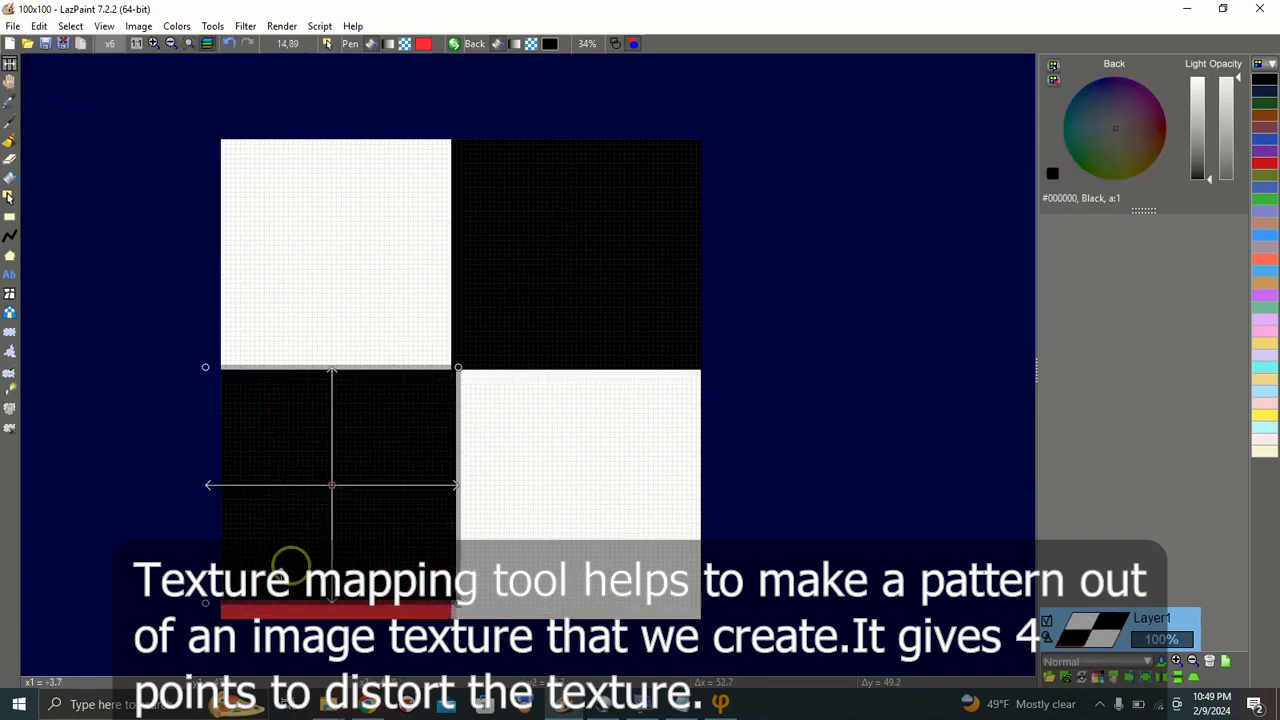
left_click_drag(328, 604, 328, 625)
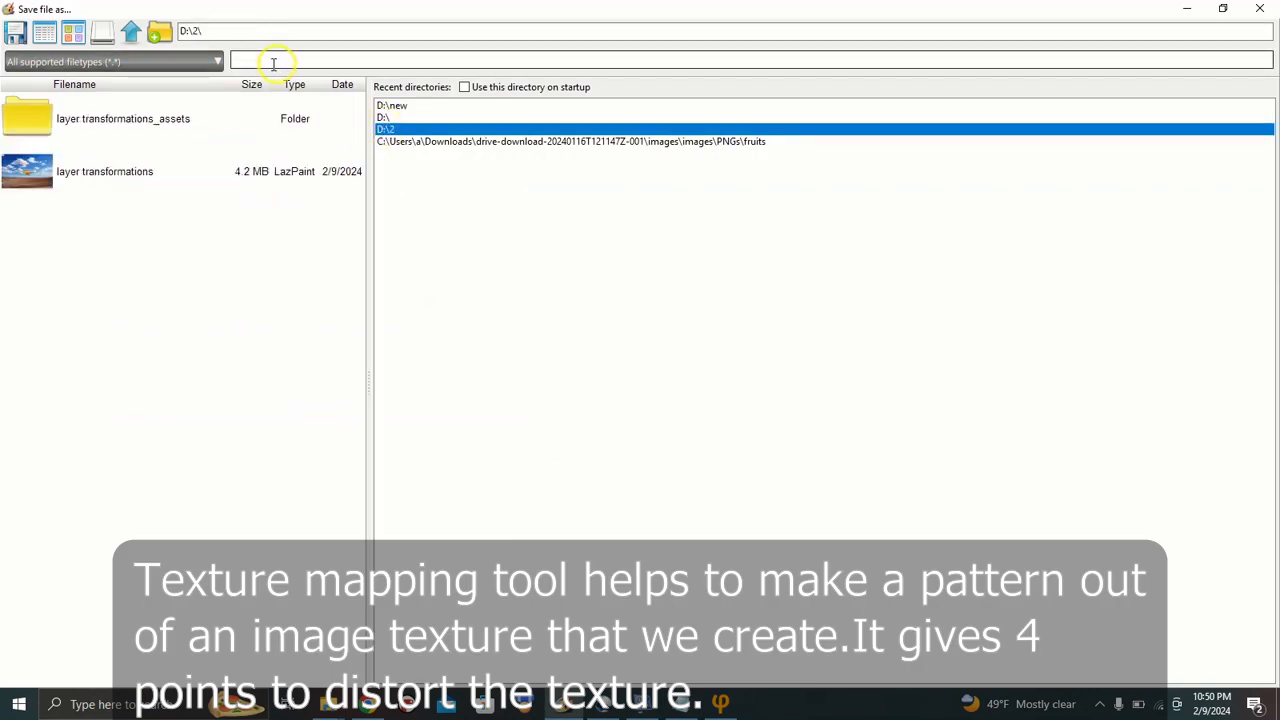
Step: Save the checkerboard image as "chessboard texture" in D:\2 with JPEG quality 100
left_click(273, 63)
type("chess")
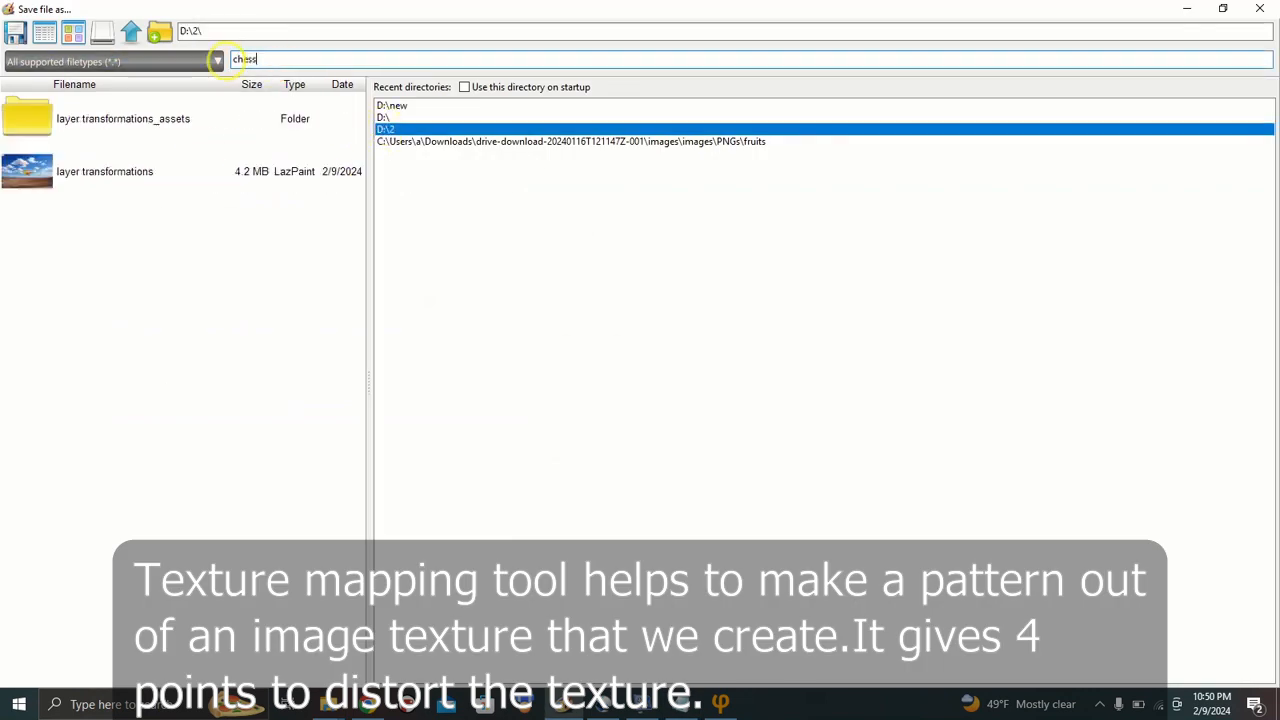
type("board texture")
key("Return")
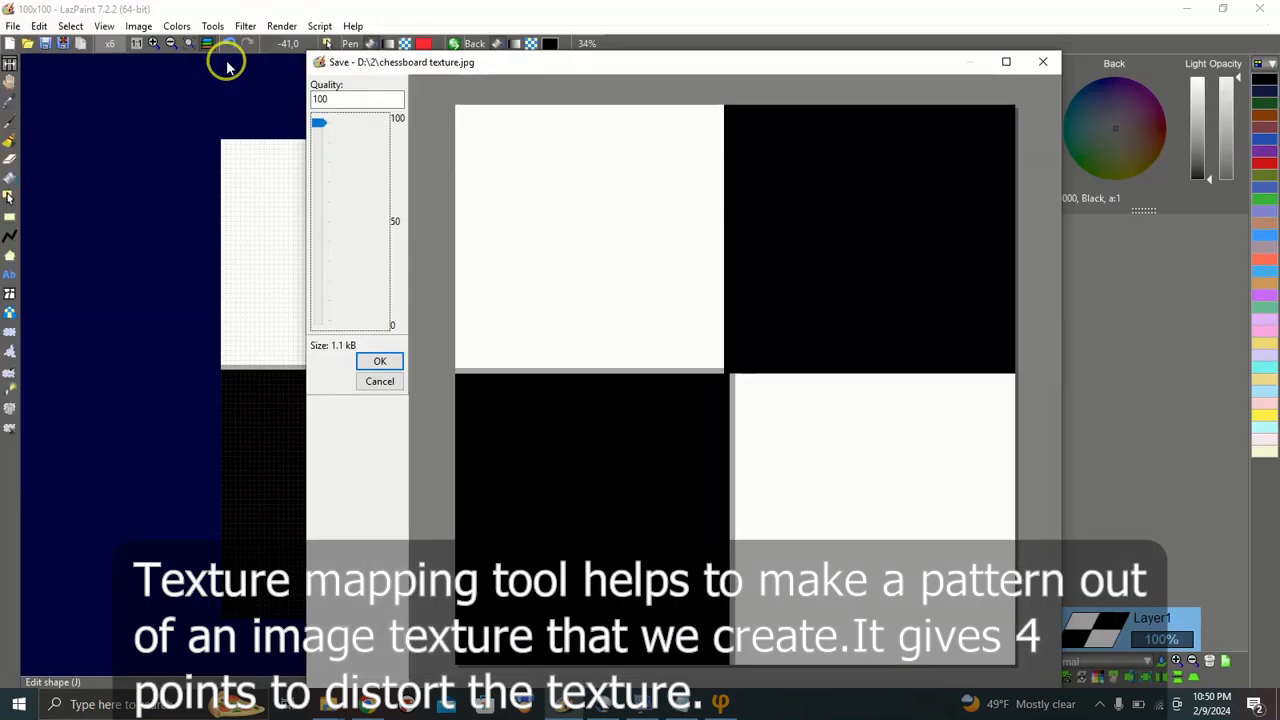
left_click(377, 362)
Step: Create a new 1280 x 720 image with a red background
left_click(15, 29)
left_click(50, 46)
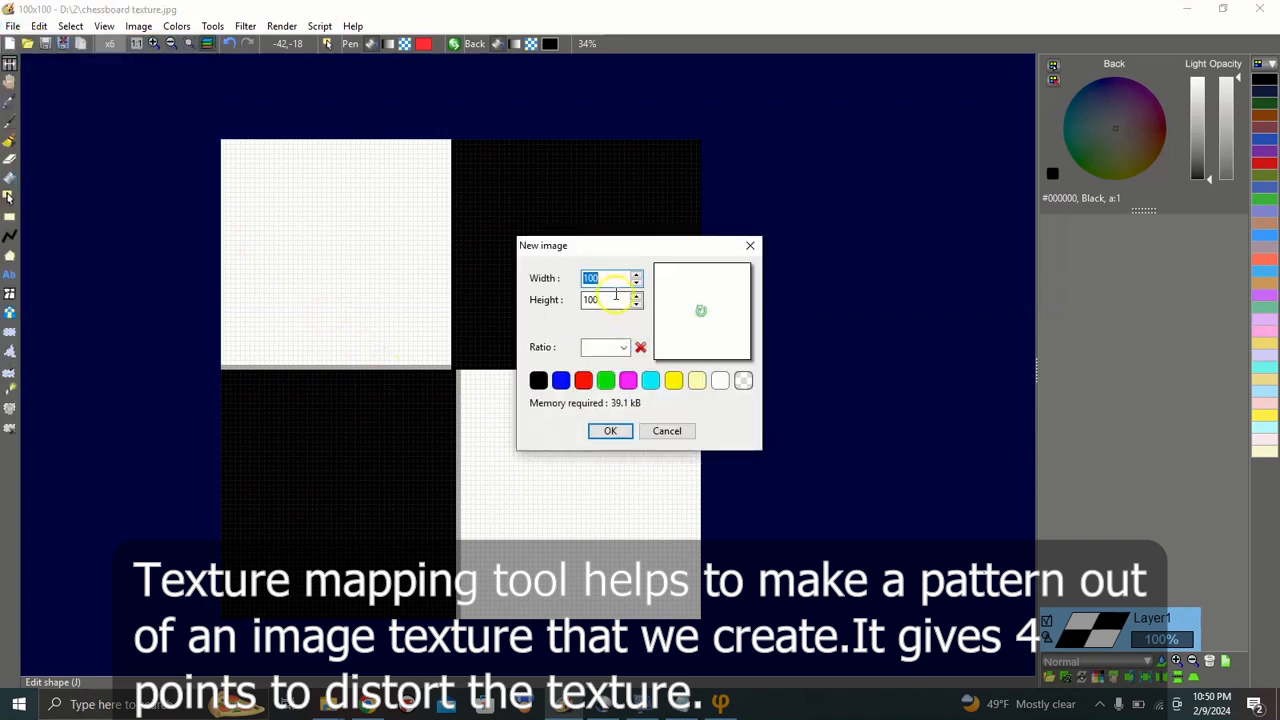
type("1280")
double_click(590, 300)
type("720")
left_click(583, 380)
key("Return")
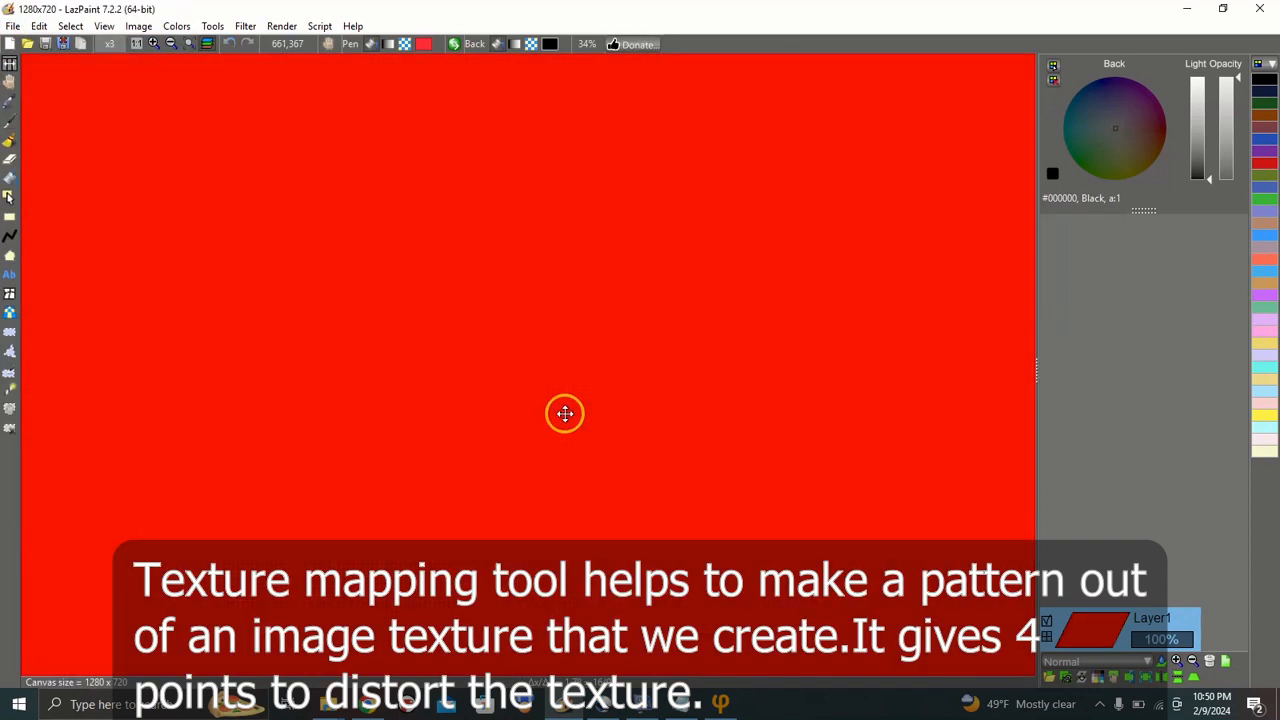
Step: Fit the red image in view and load the chessboard texture from D:\2 for the Texture mapping tool
scroll(690, 330, "down", 4)
left_click_drag(709, 329, 598, 338)
left_click(10, 313)
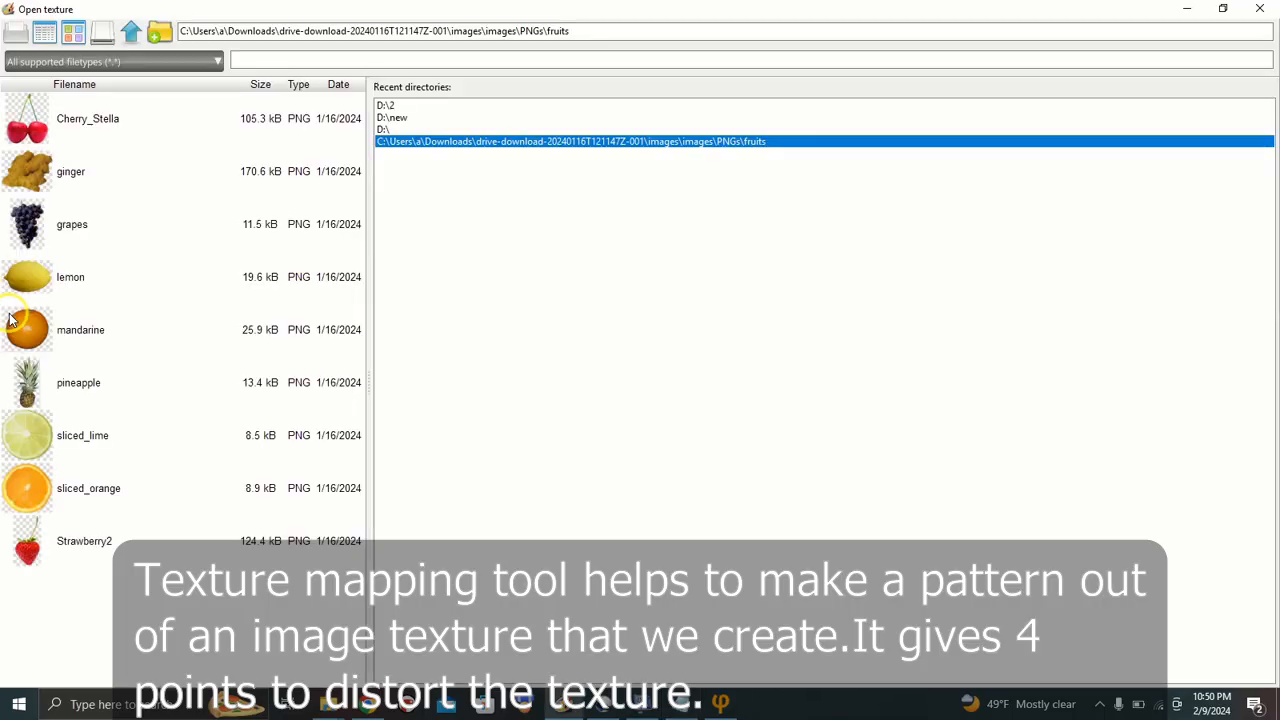
left_click(398, 106)
double_click(39, 174)
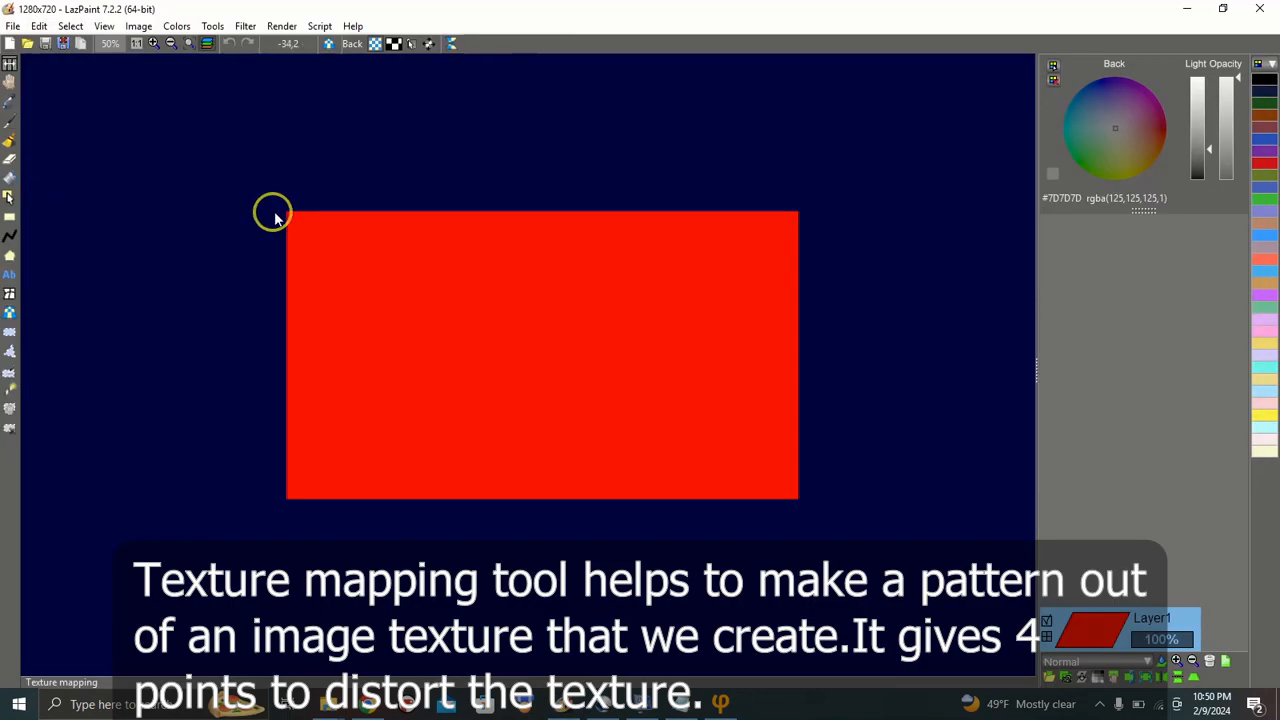
Step: Map the chessboard texture over the red image and shift its corner points to distort the pattern in perspective
left_click_drag(330, 242, 414, 271)
left_click_drag(407, 339, 329, 343)
left_click_drag(344, 278, 336, 270)
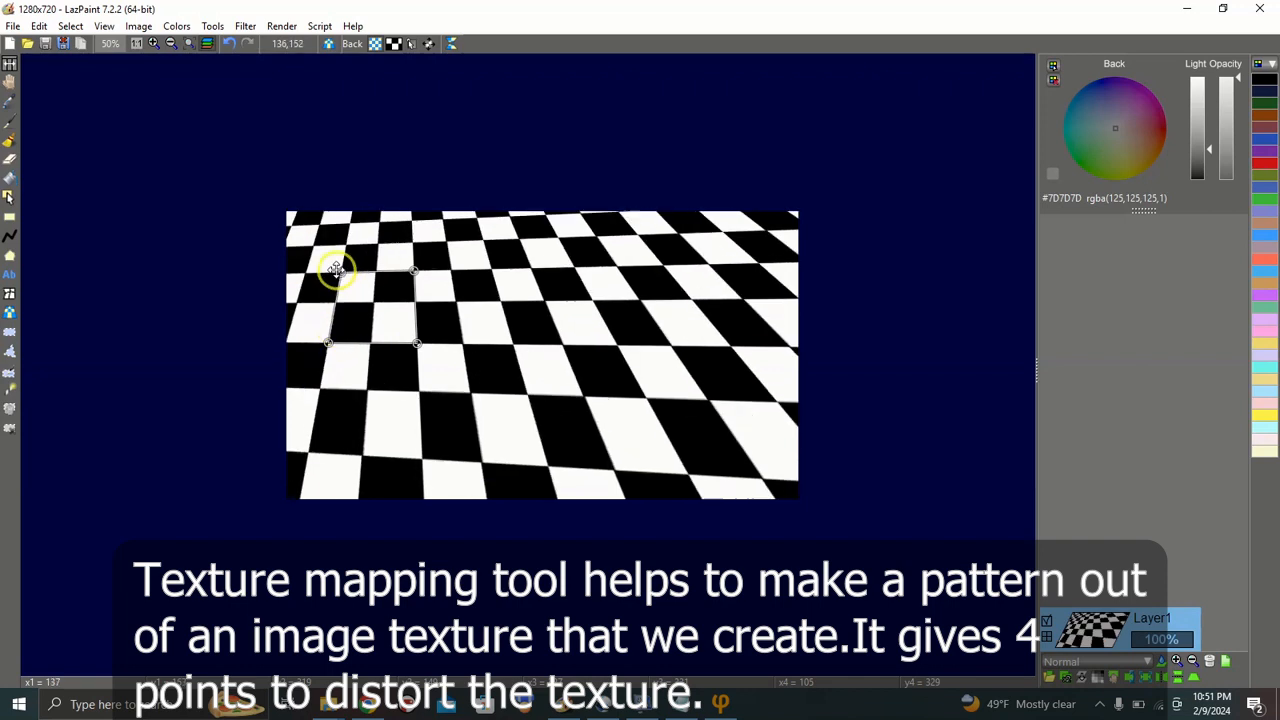
left_click_drag(414, 271, 471, 320)
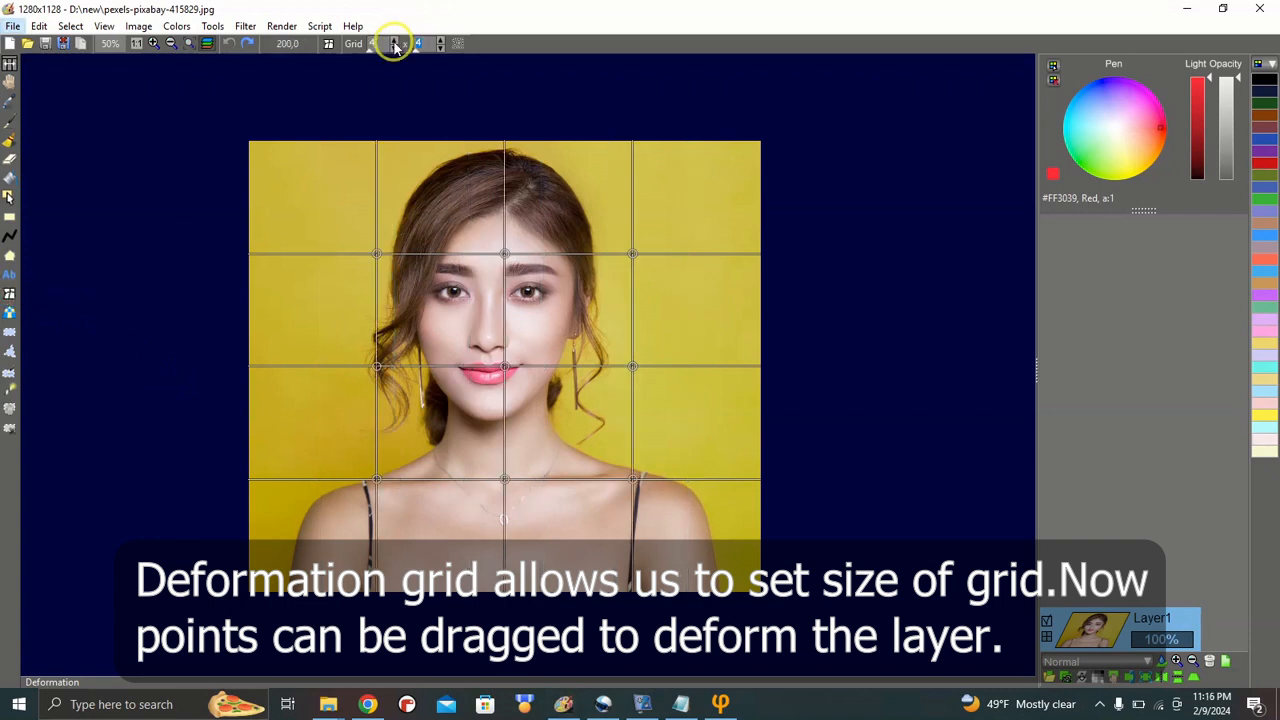
Step: Set the Deformation grid on the portrait to 7 x 7
left_click(395, 46)
left_click(397, 46)
left_click(397, 46)
left_click(443, 45)
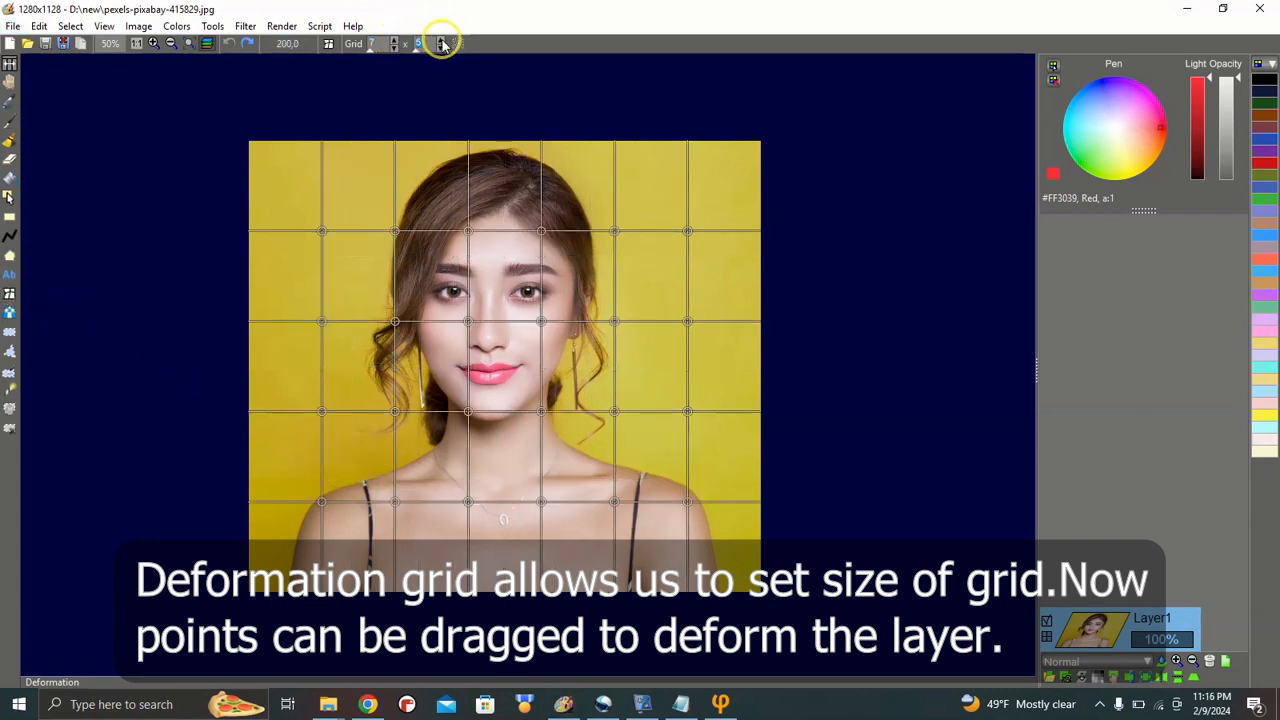
left_click(443, 45)
left_click(443, 45)
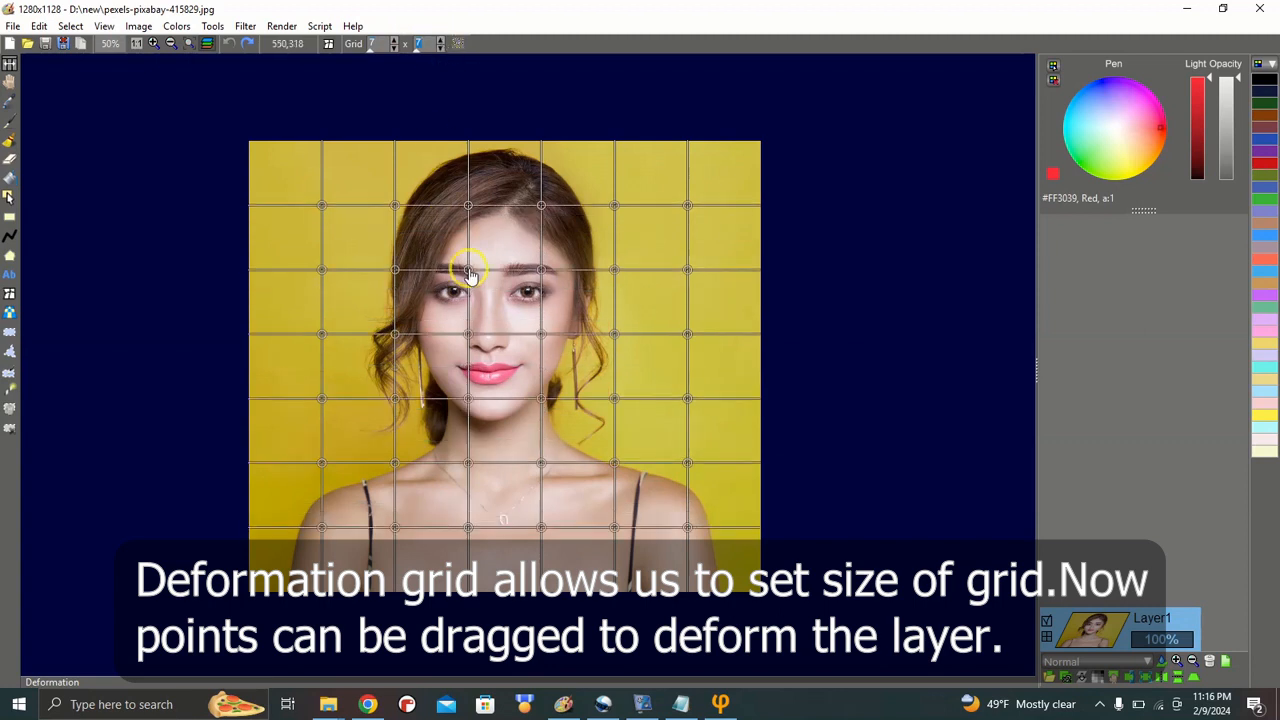
Step: Deform the face by raising the grid points around the eyebrows and pulling those beside the nose inward
left_click_drag(470, 275, 477, 259)
left_click_drag(395, 270, 393, 244)
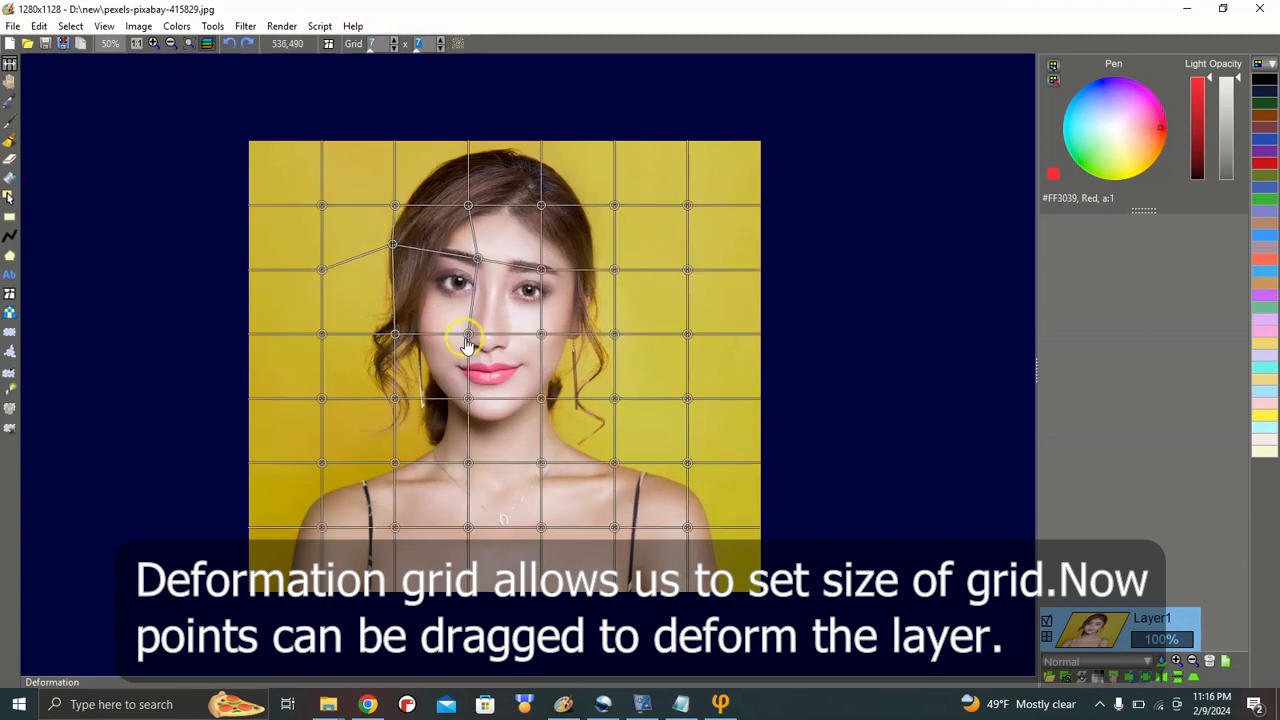
left_click_drag(467, 340, 517, 336)
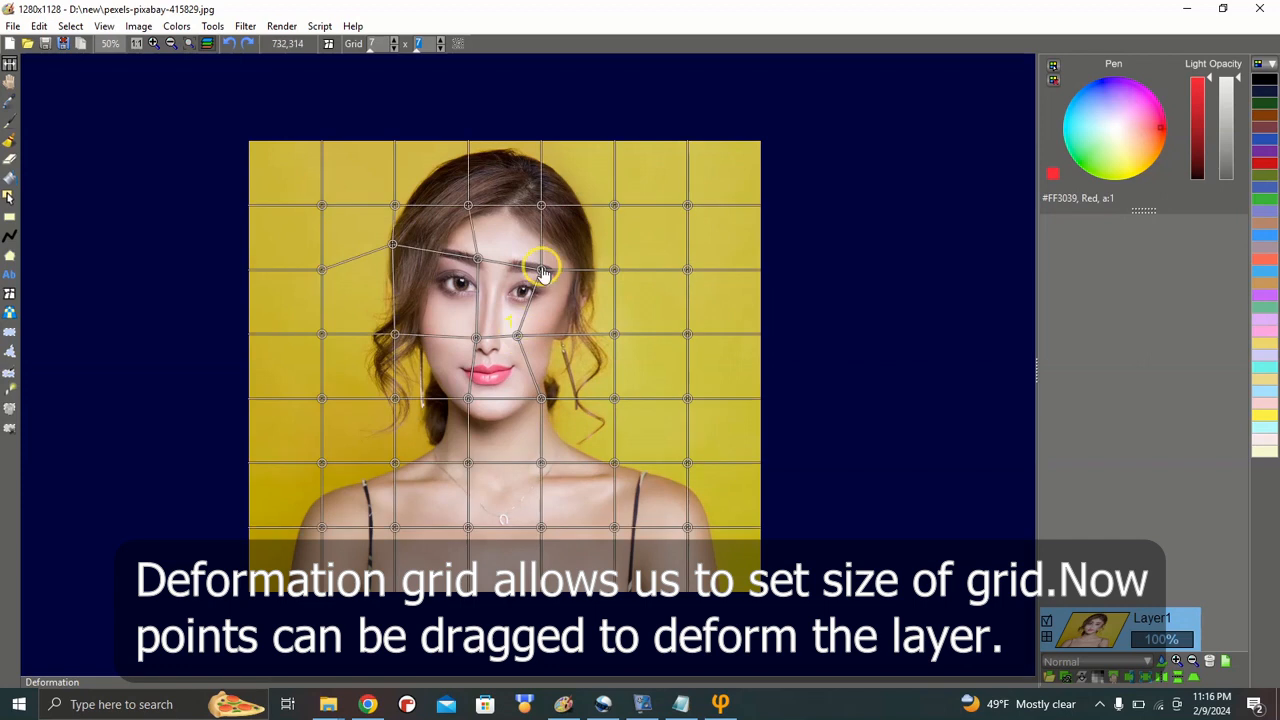
left_click_drag(541, 270, 562, 251)
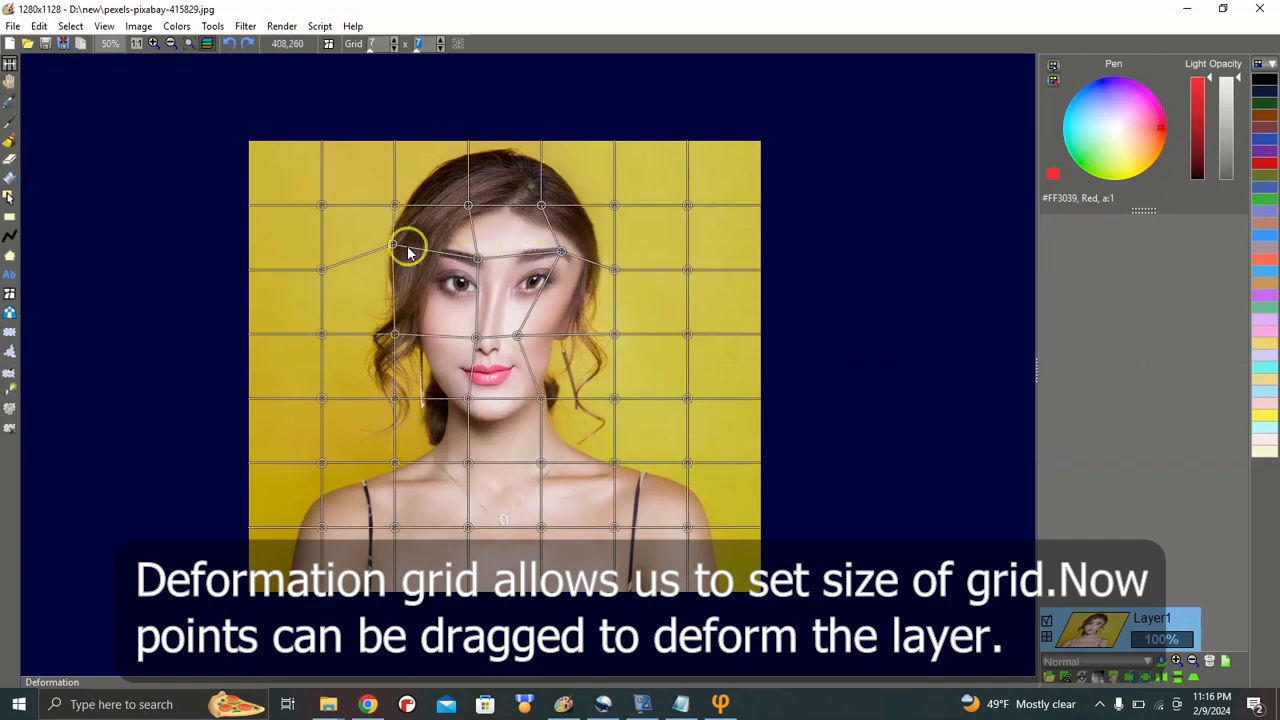
Step: Deform the hair, jaw and shoulders by moving the grid points above the forehead, beside the chin and around the neck
left_click_drag(408, 250, 399, 181)
left_click_drag(541, 206, 481, 212)
left_click_drag(469, 398, 445, 407)
left_click_drag(541, 399, 530, 408)
left_click_drag(395, 467, 423, 458)
left_click_drag(612, 465, 573, 467)
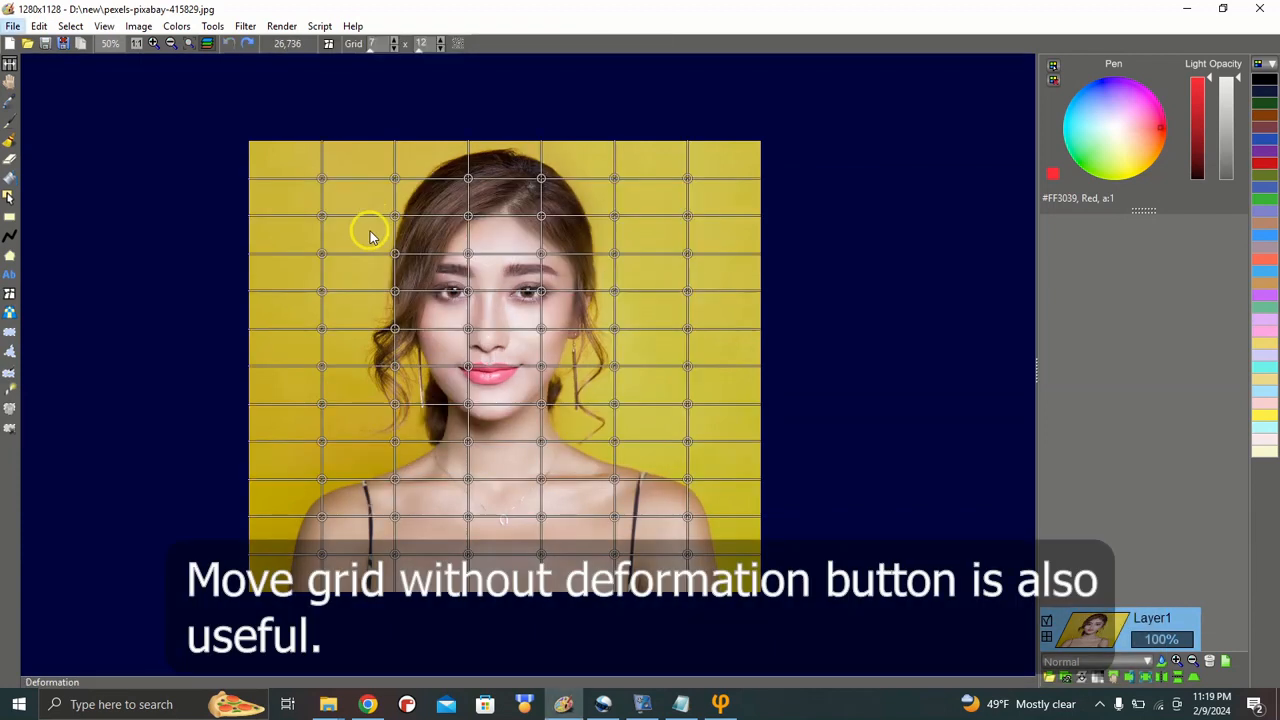
Step: Enable moving the 7 x 12 grid without deformation and fit its points around the nose base, mouth corners and chin
left_click(458, 45)
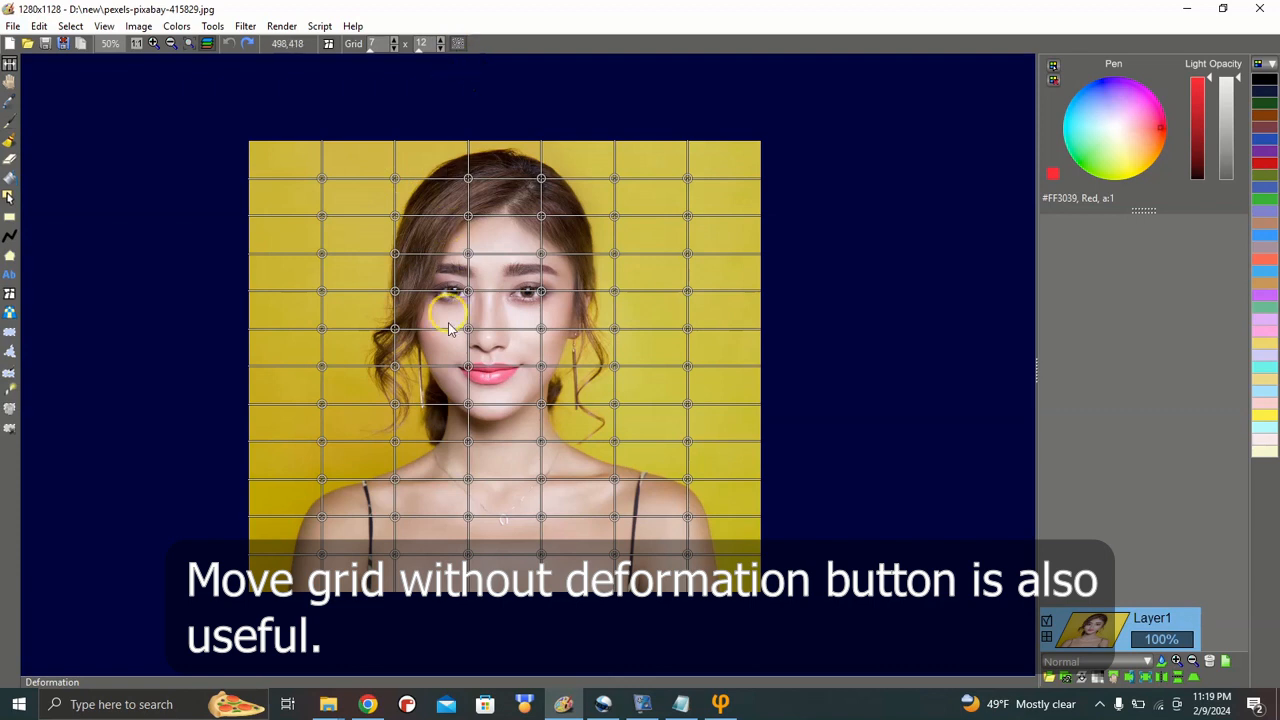
left_click_drag(469, 410, 457, 387)
left_click_drag(541, 410, 463, 360)
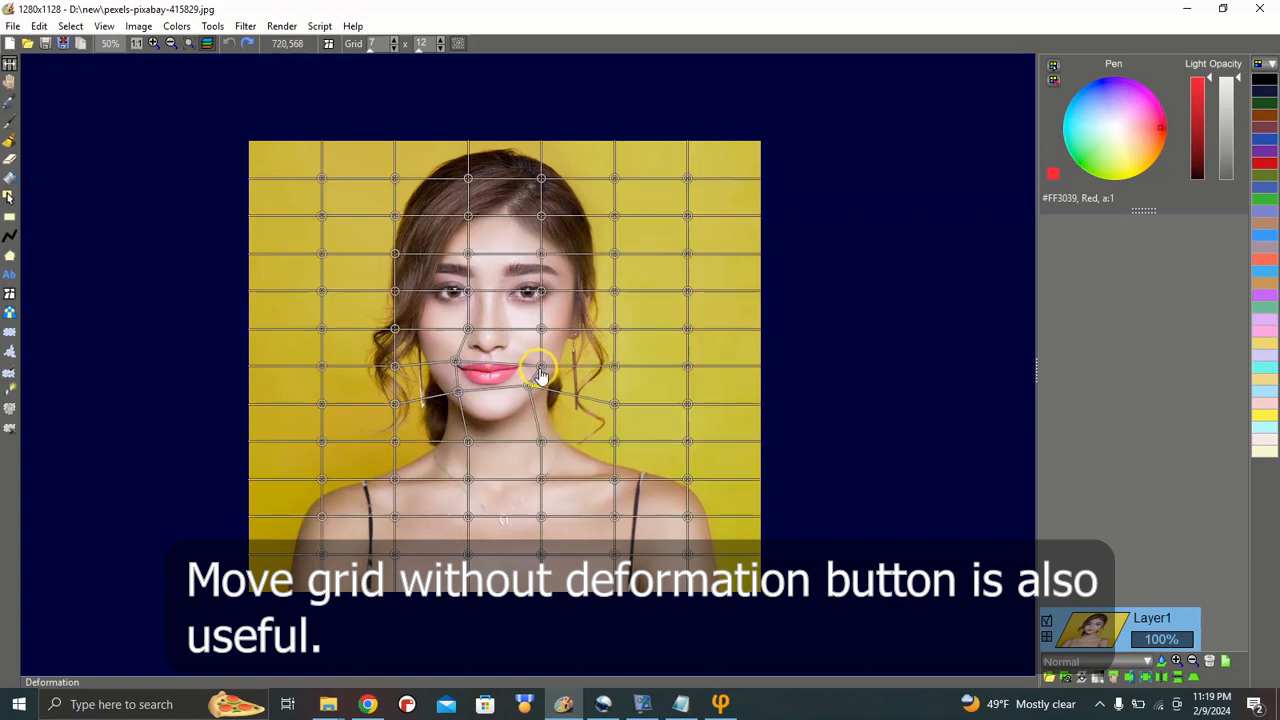
left_click_drag(540, 375, 459, 341)
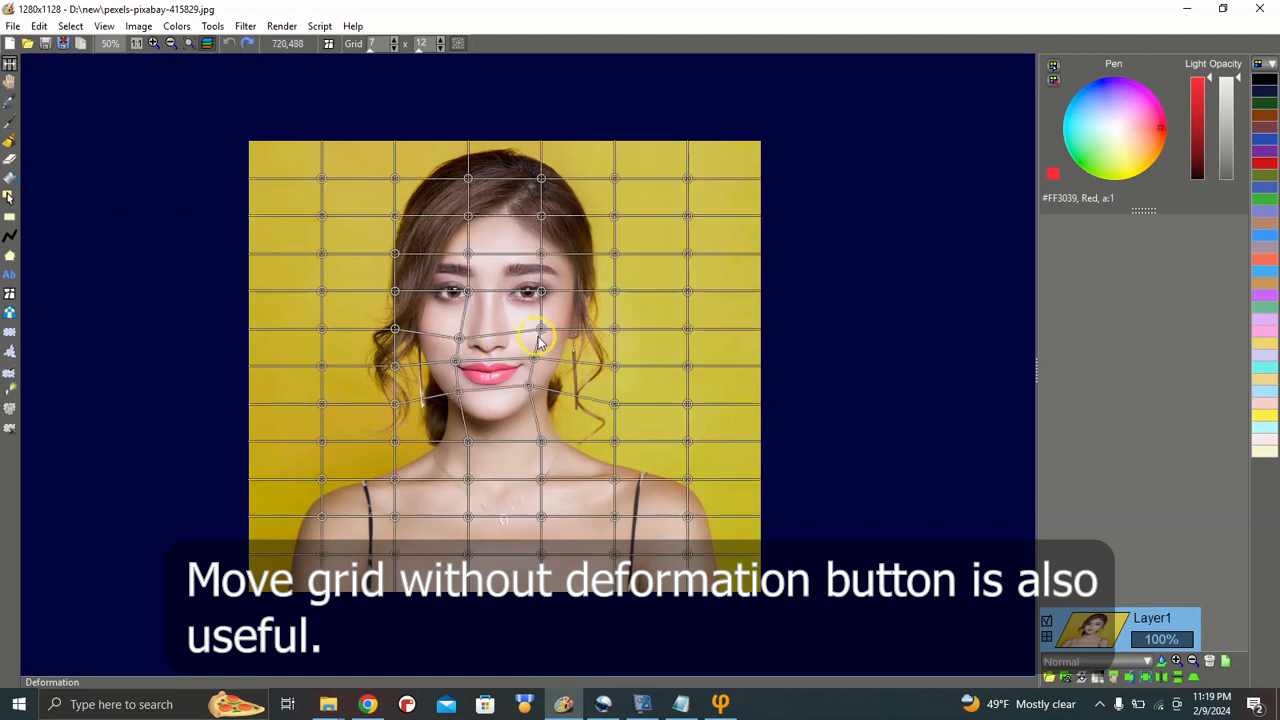
left_click_drag(543, 337, 527, 346)
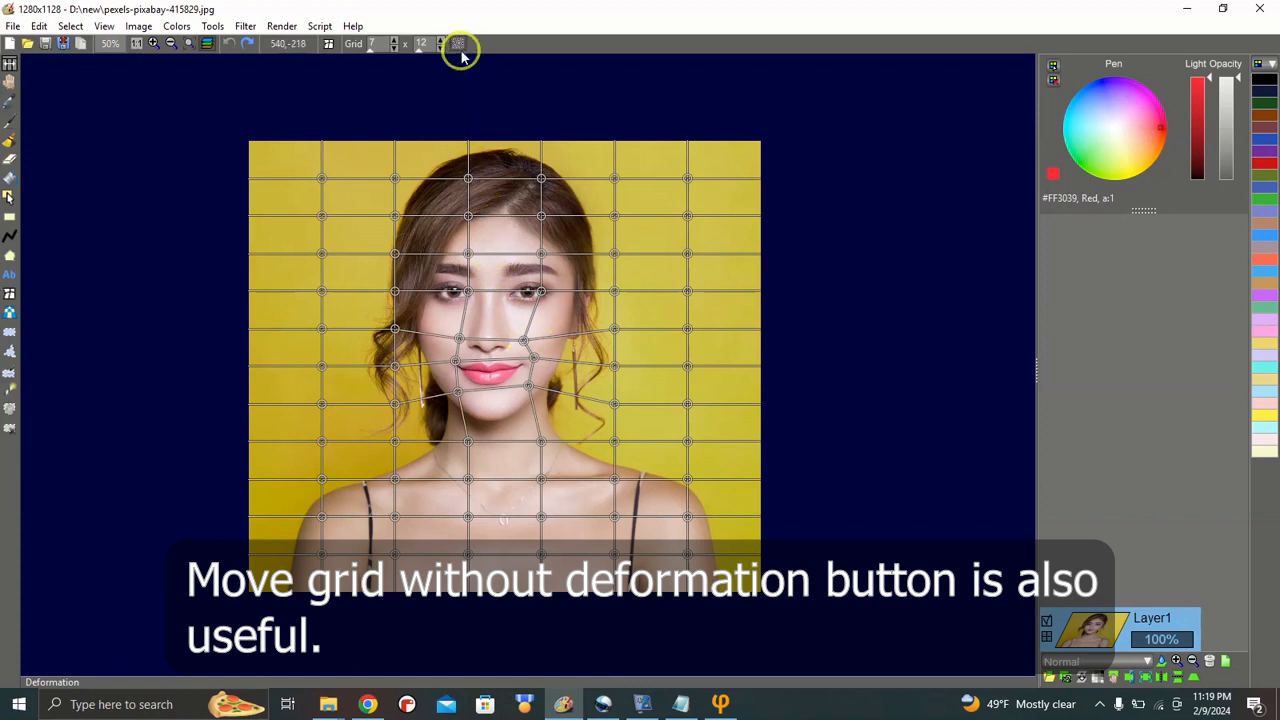
Step: Reshape the lips by deforming with the grid points at both mouth corners, moving them slightly down
left_click_drag(455, 365, 457, 372)
left_click_drag(533, 362, 533, 374)
key("Return")
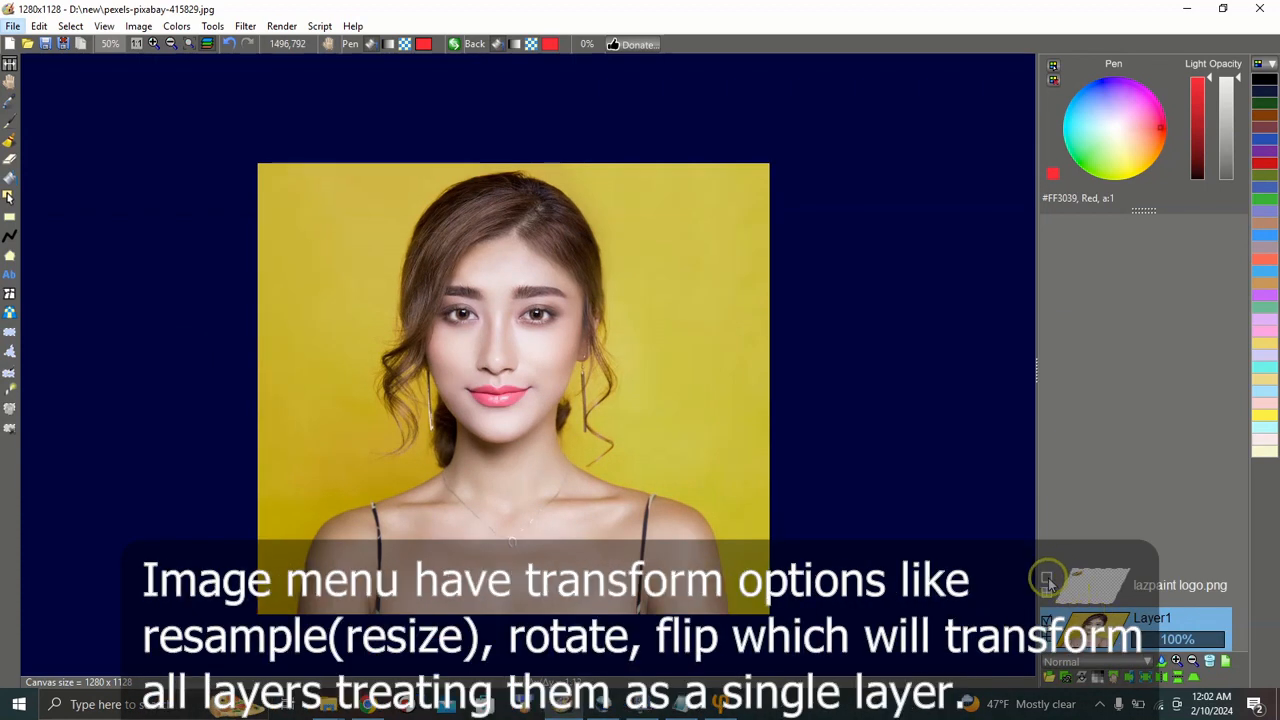
Step: Show the lazpaint logo.png layer and resample the whole image to 640 px wide with the aspect ratio kept
left_click(1047, 579)
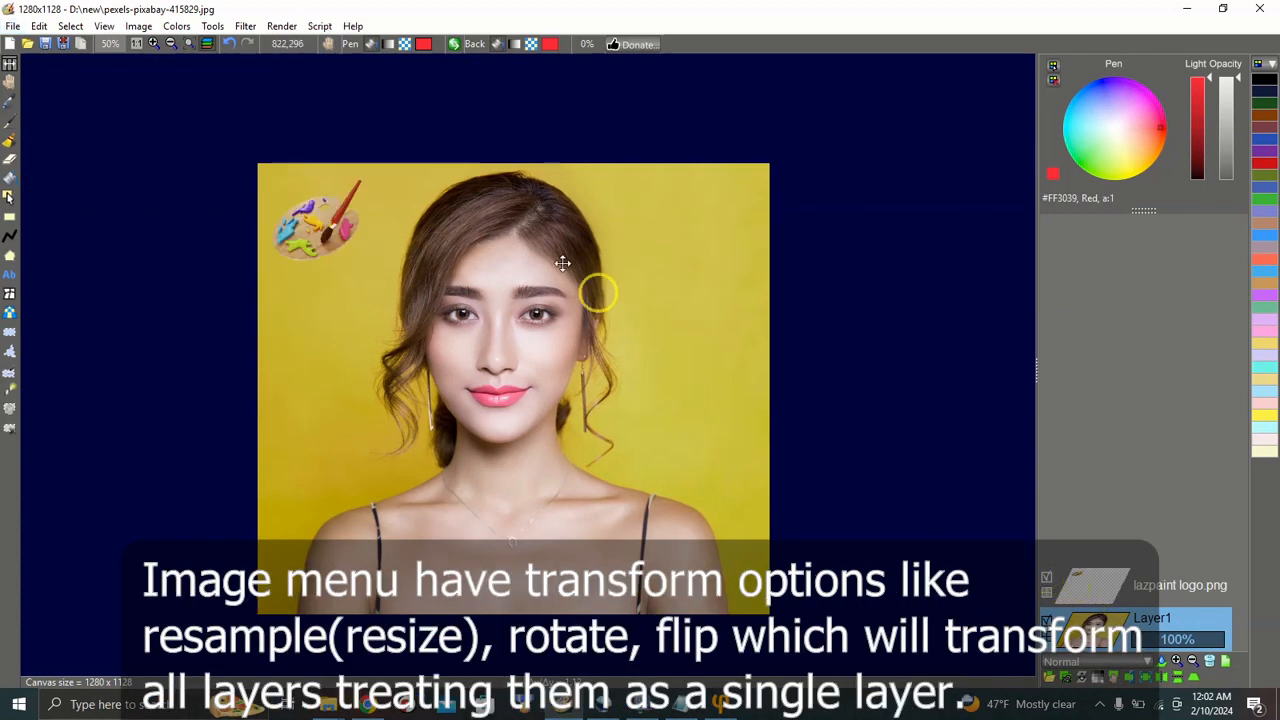
left_click(140, 28)
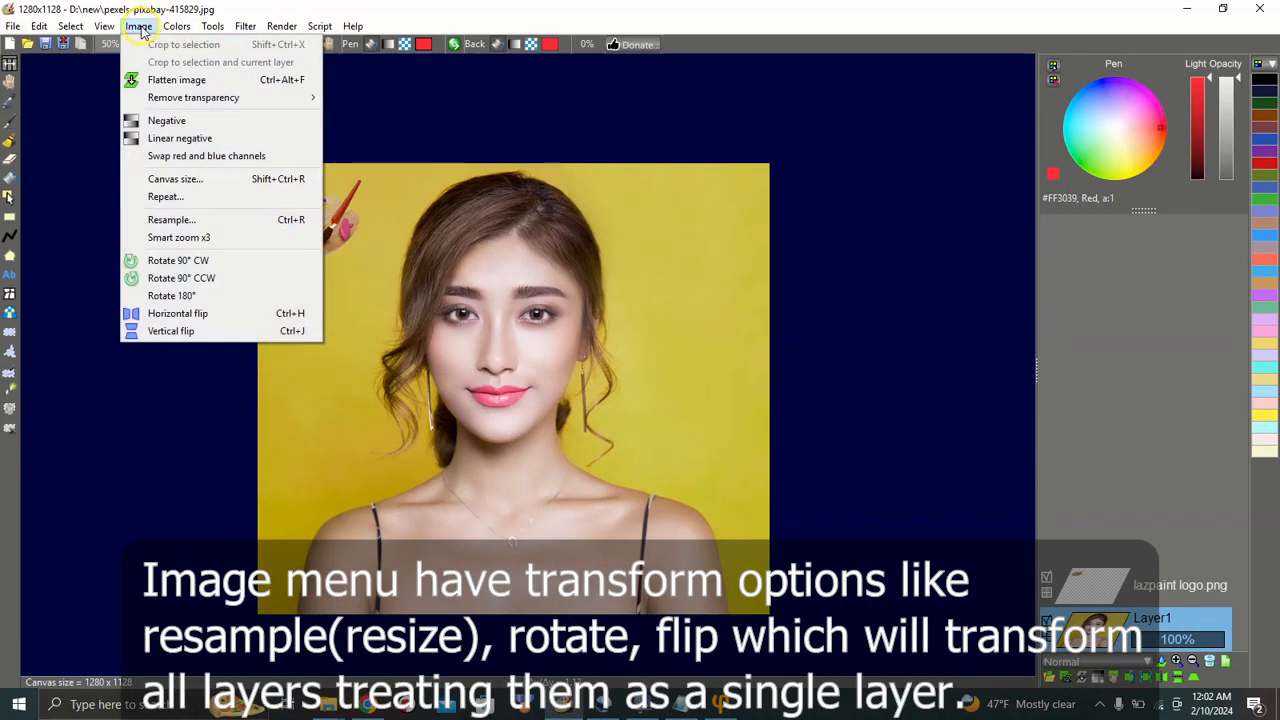
left_click(153, 221)
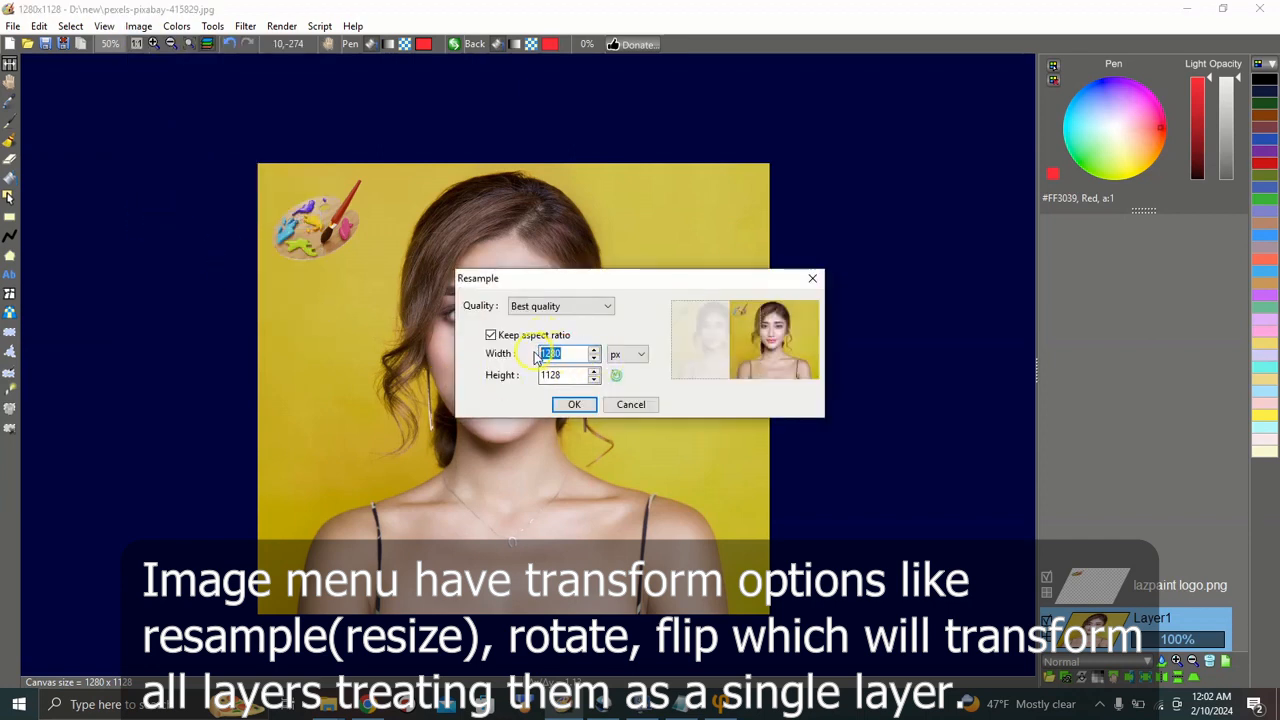
type("640")
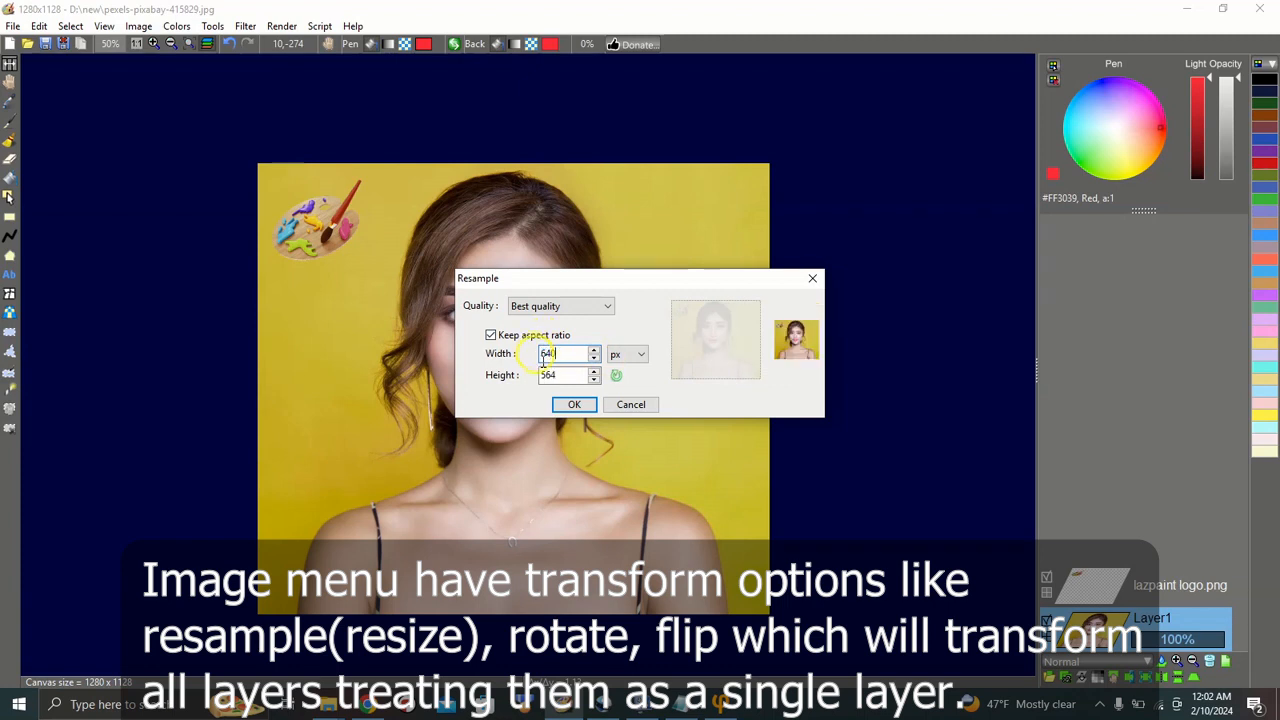
left_click(575, 406)
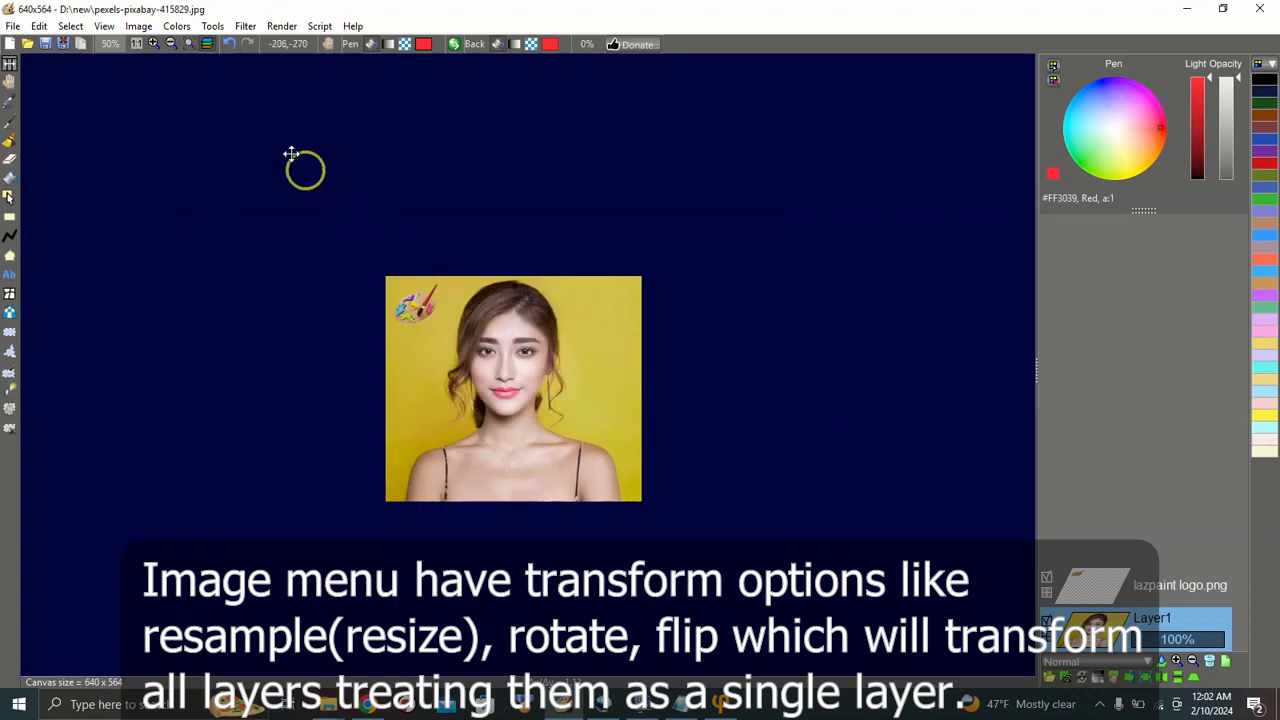
Step: Rotate the whole image 90° clockwise, followed by 90° counterclockwise
left_click(138, 26)
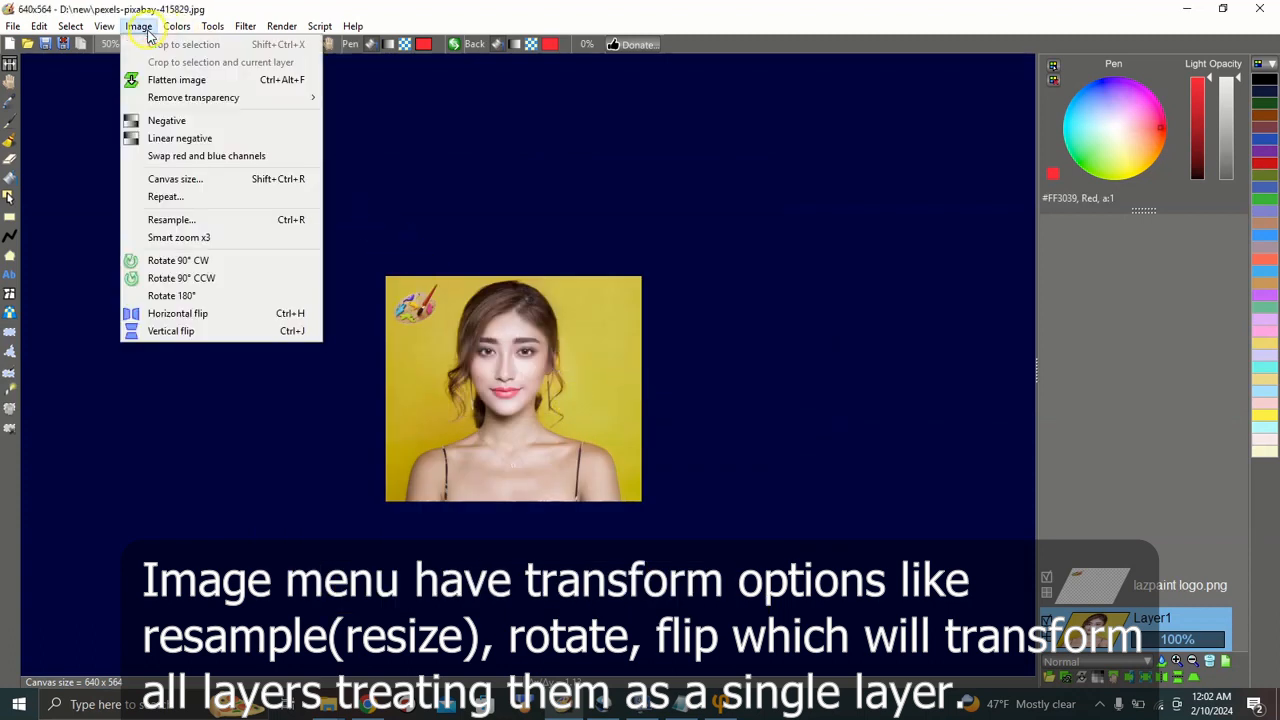
left_click(166, 260)
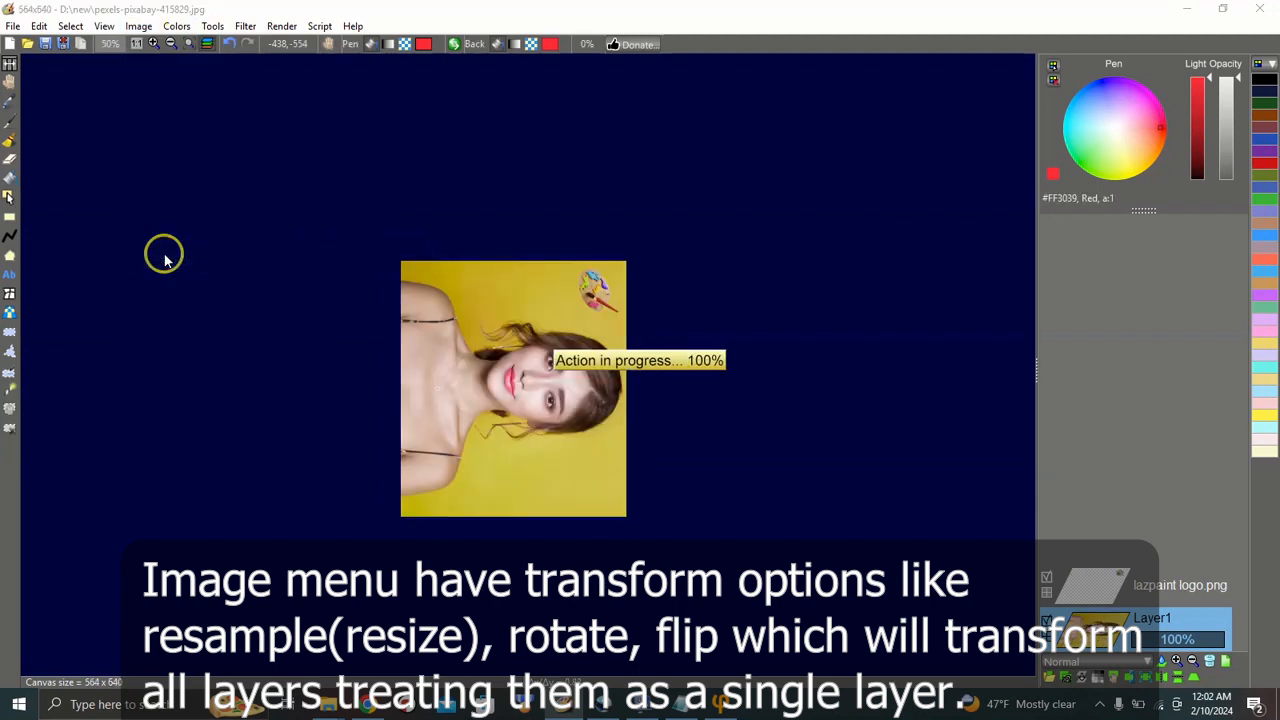
left_click(141, 27)
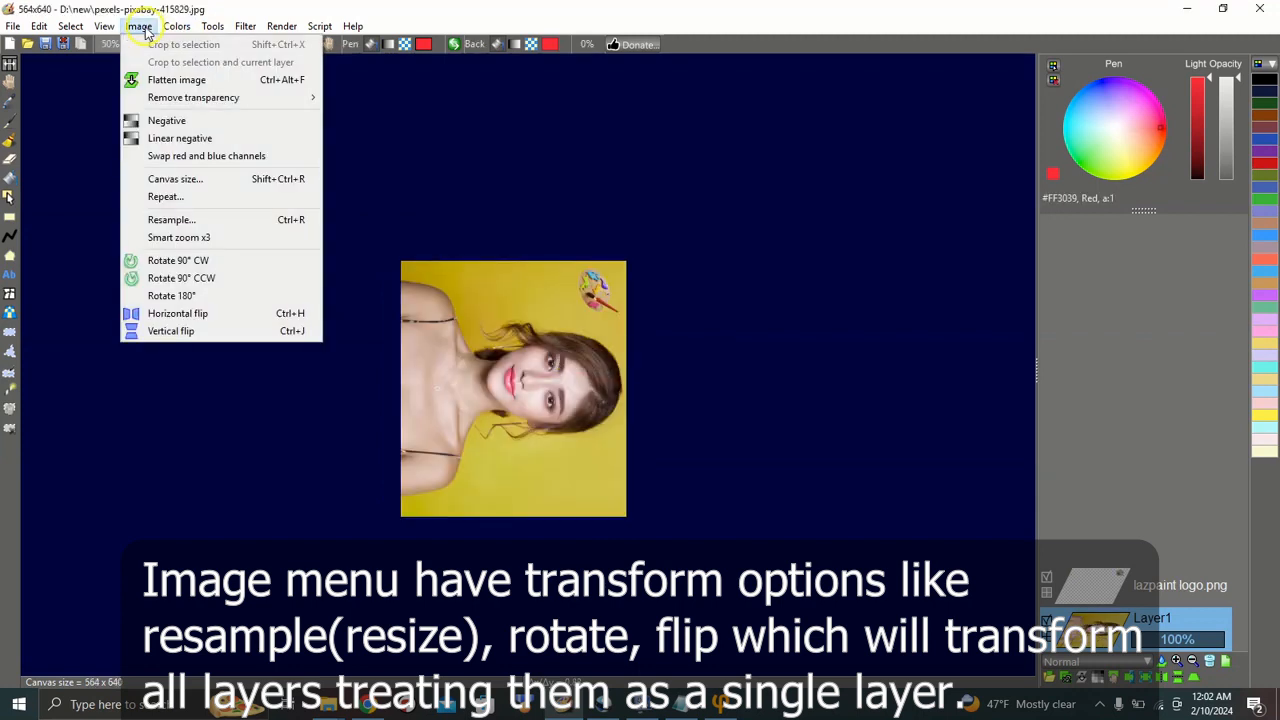
left_click(181, 278)
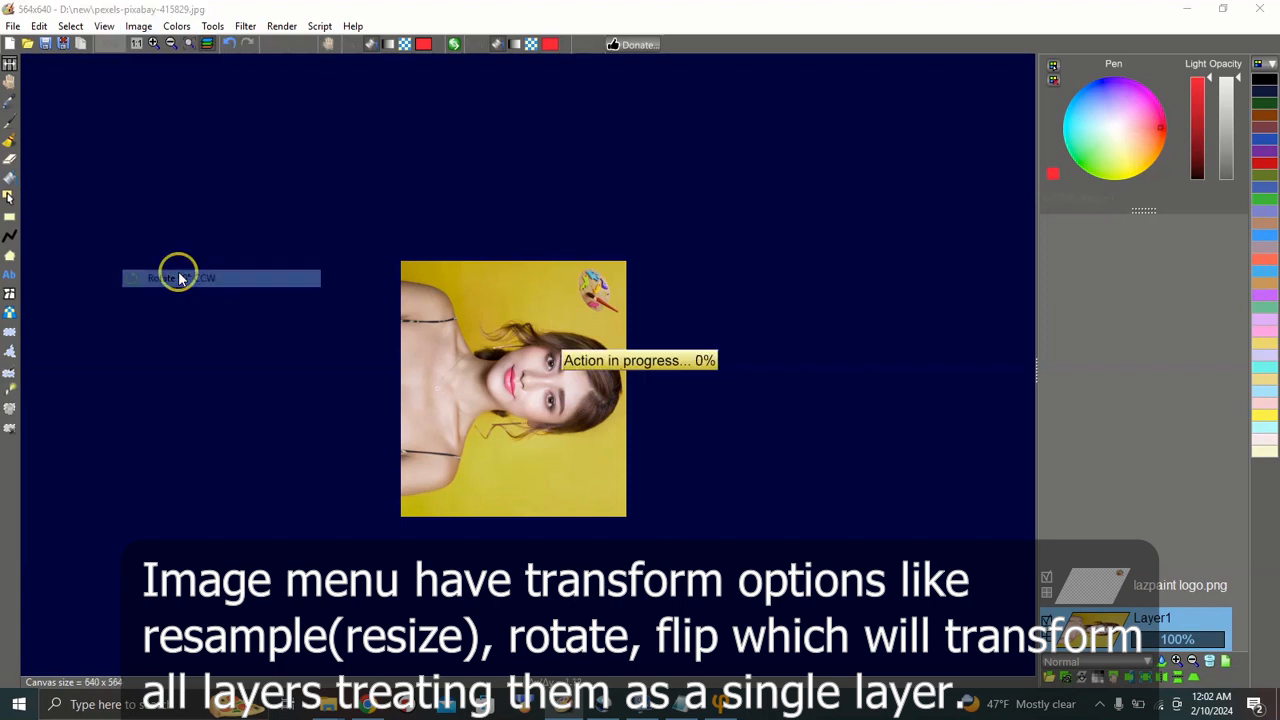
Step: Flip the whole image horizontally twice to mirror all layers and restore their orientation
left_click(141, 27)
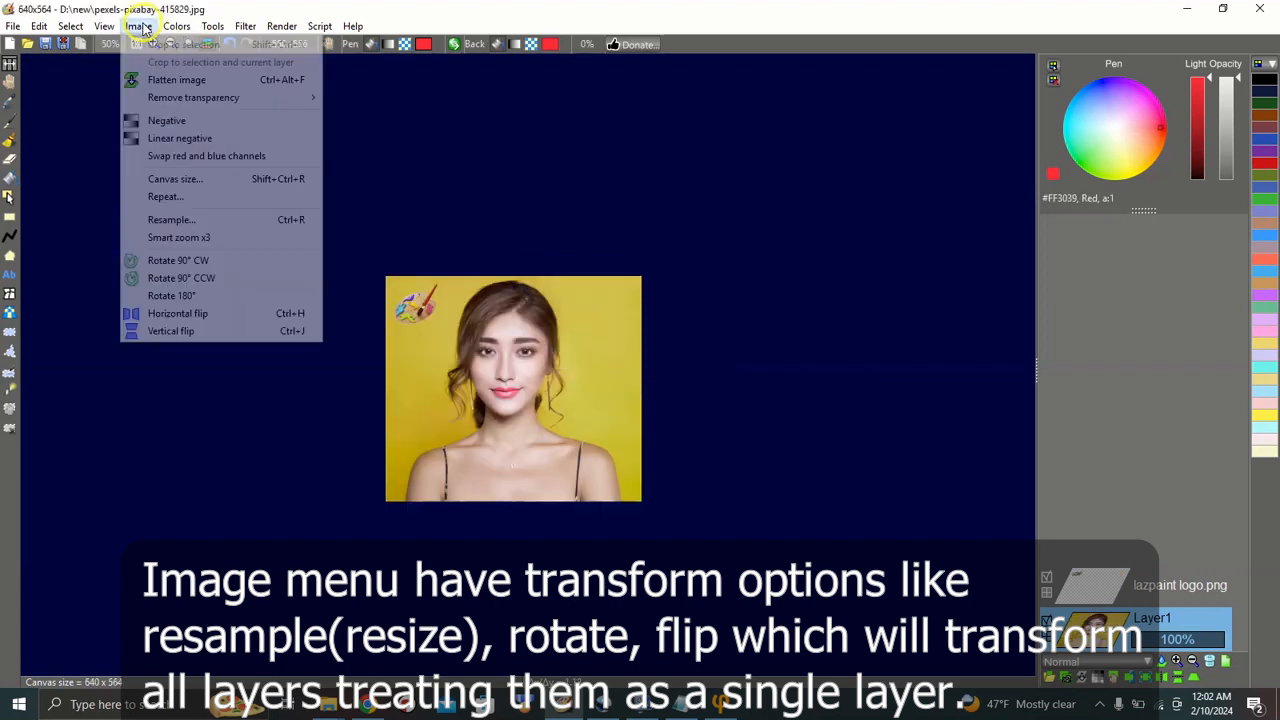
left_click(183, 316)
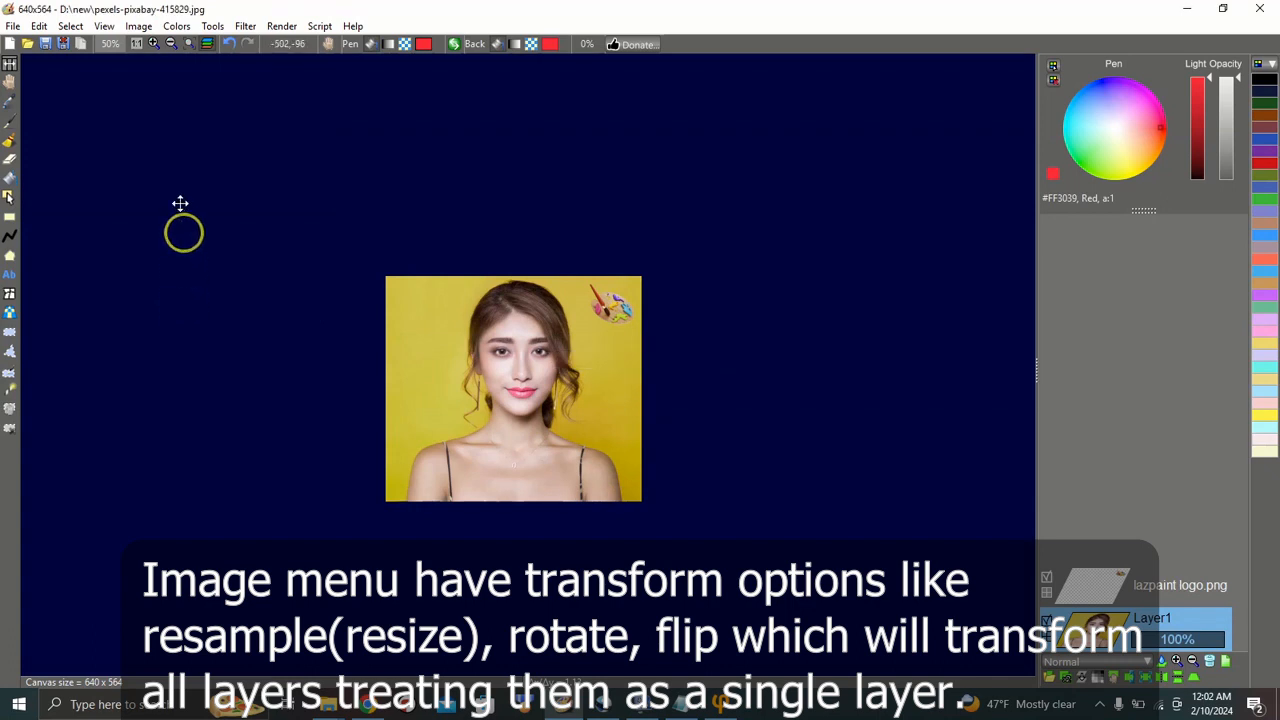
left_click(139, 26)
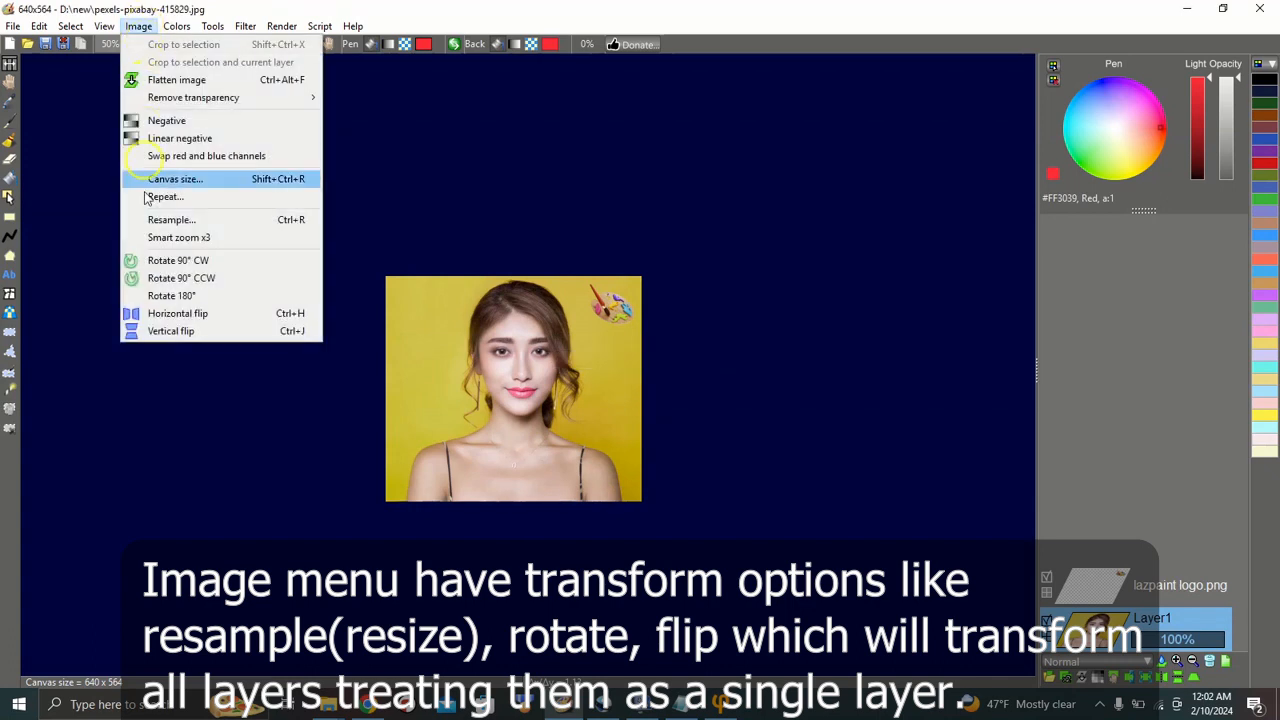
left_click(150, 314)
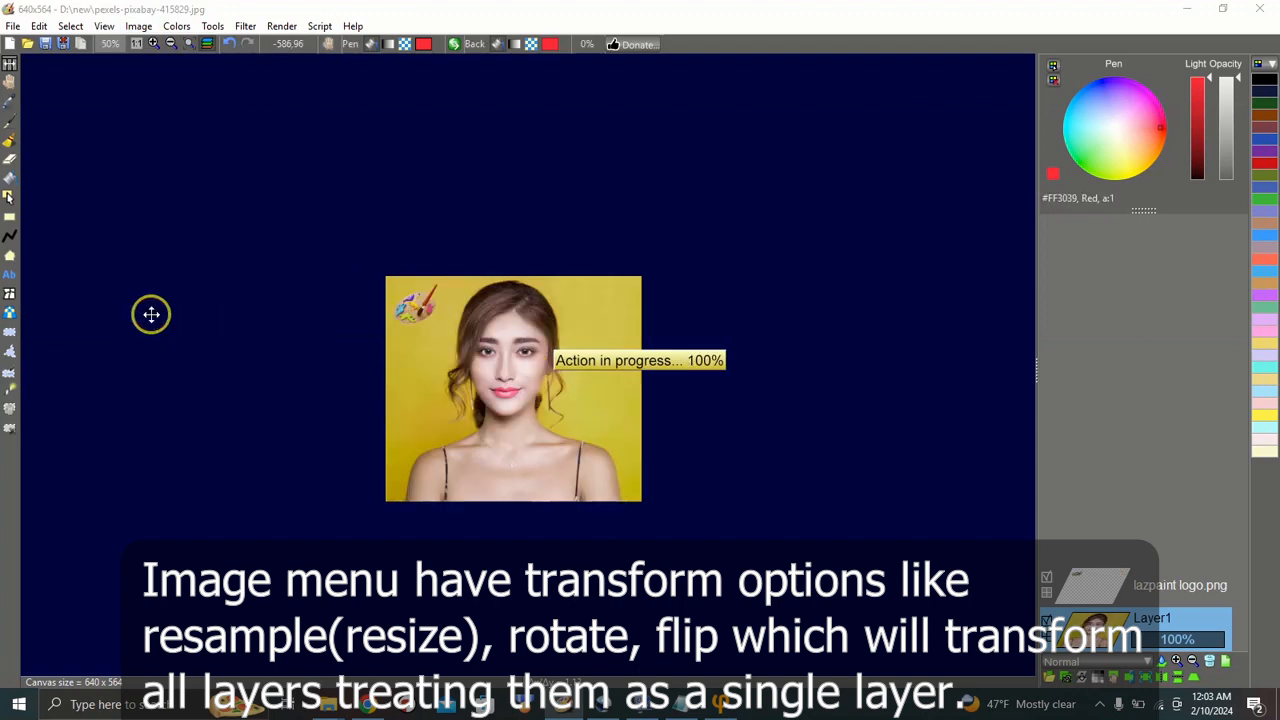